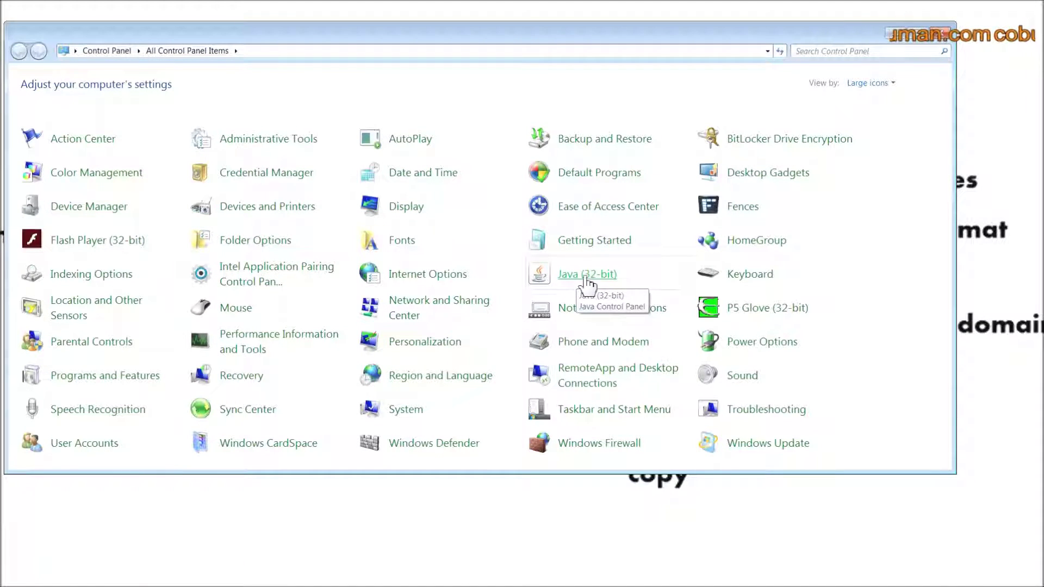
Step: Open the Java (32-bit) settings from Control Panel and place their window over it
left_click(586, 276)
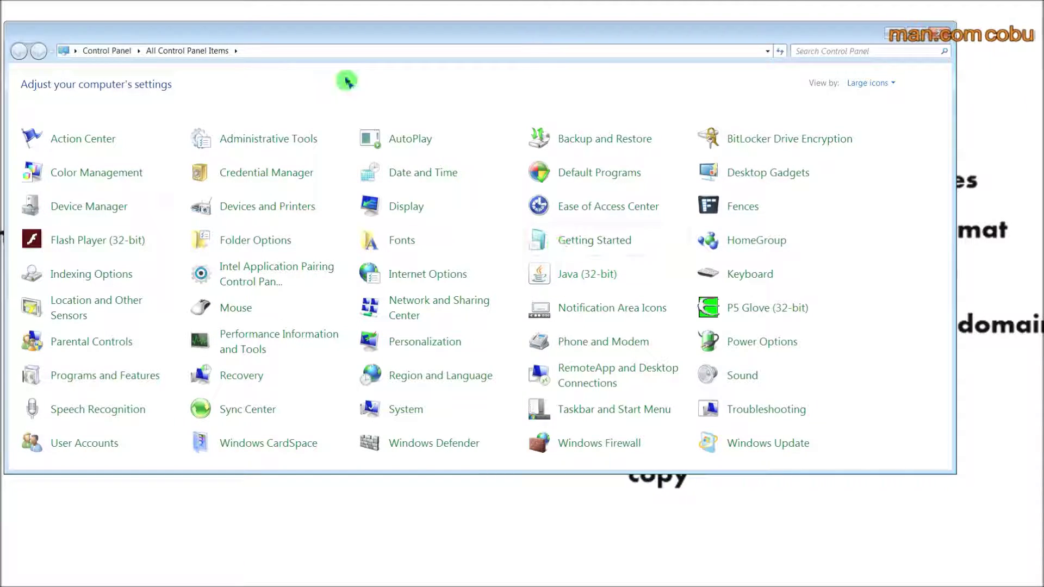
left_click_drag(536, 82, 362, 87)
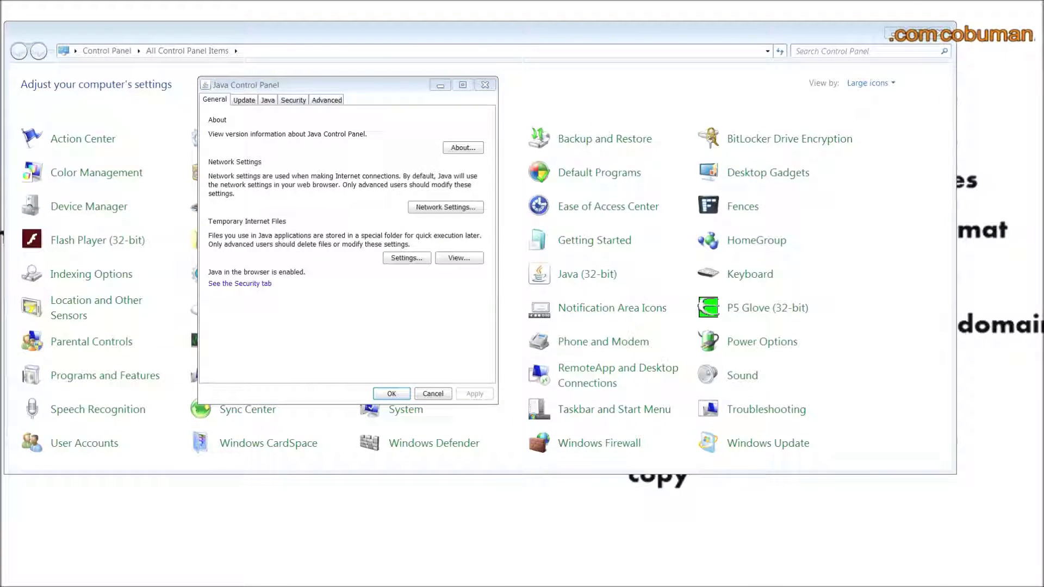
Step: Open a file explorer window and browse to Local Disk (C:) to locate the Program Files folders
key("super+e")
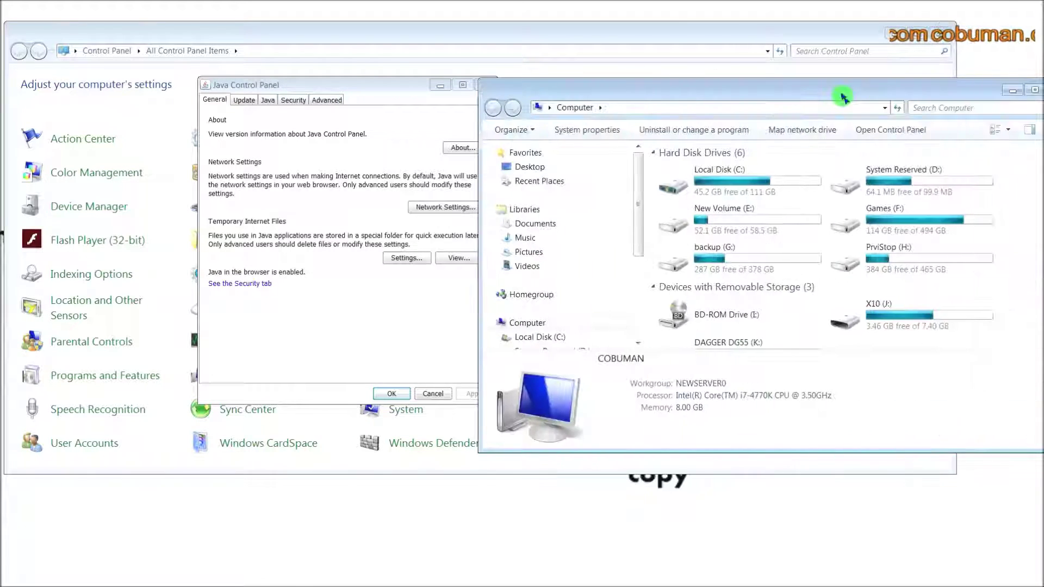
left_click_drag(886, 97, 566, 102)
left_click(486, 204)
double_click(487, 204)
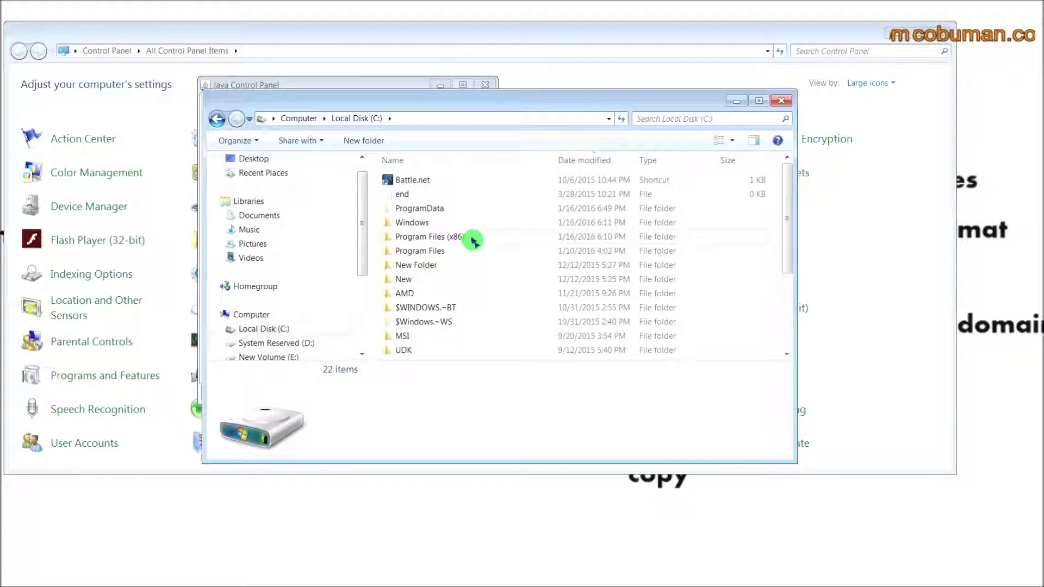
mouse_move(483, 241)
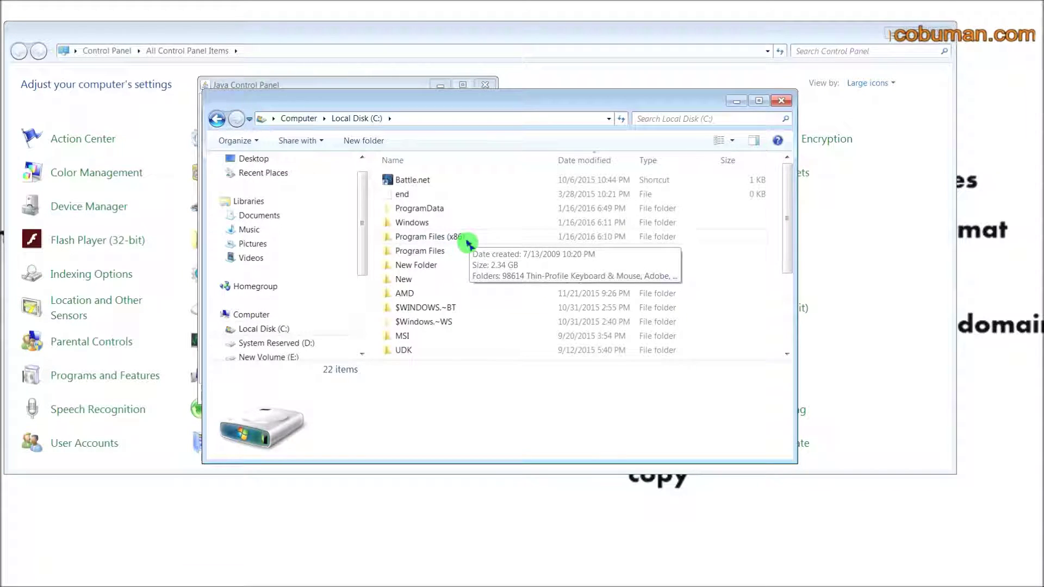
left_click(600, 29)
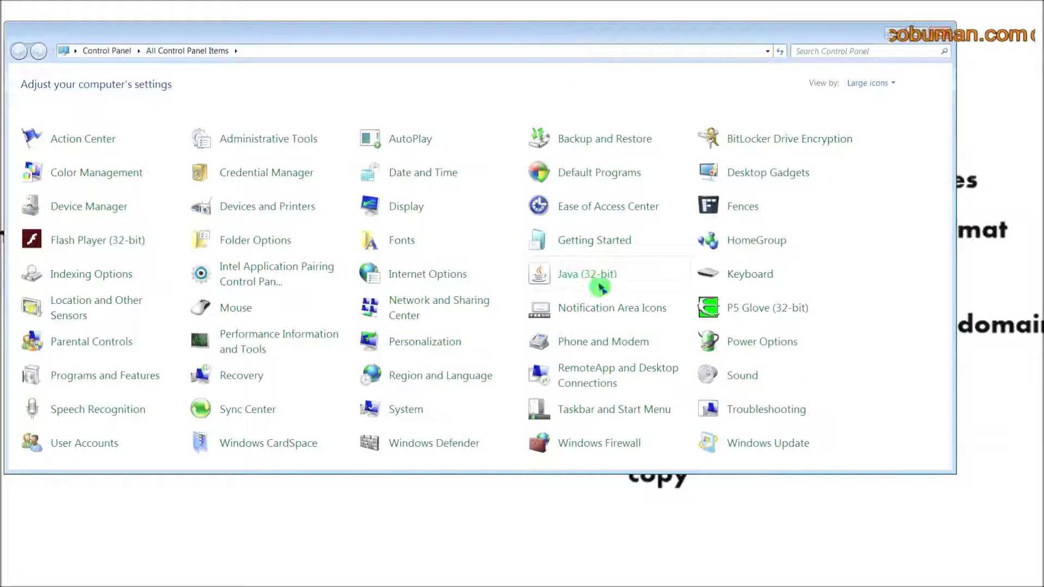
key("alt+Tab")
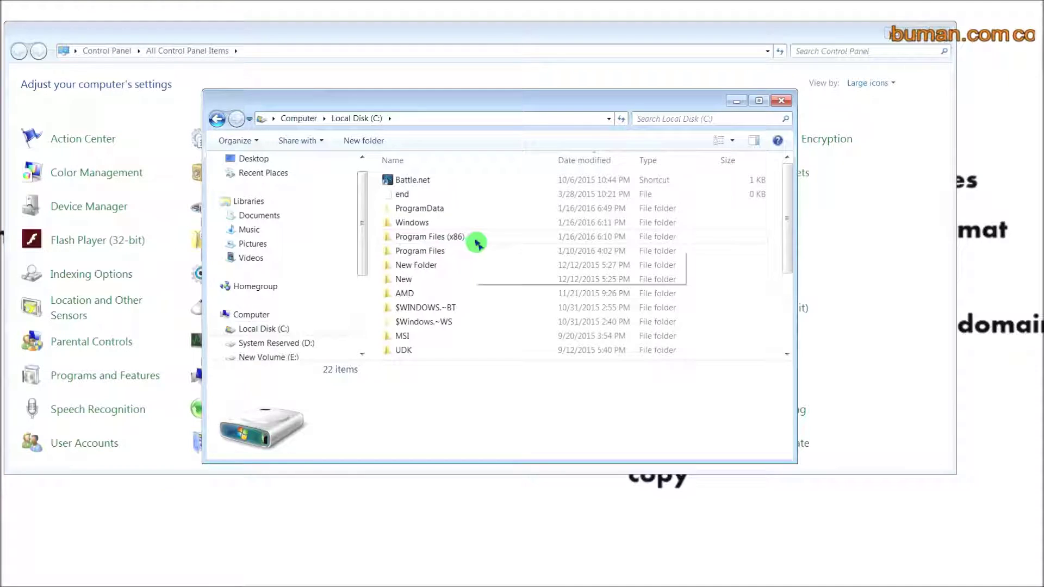
mouse_move(474, 239)
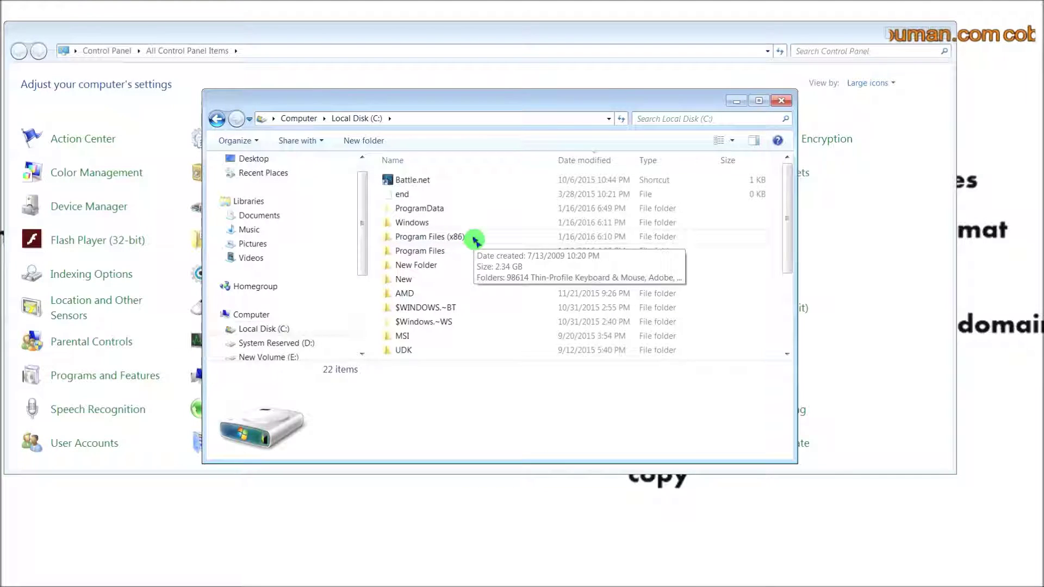
mouse_move(461, 260)
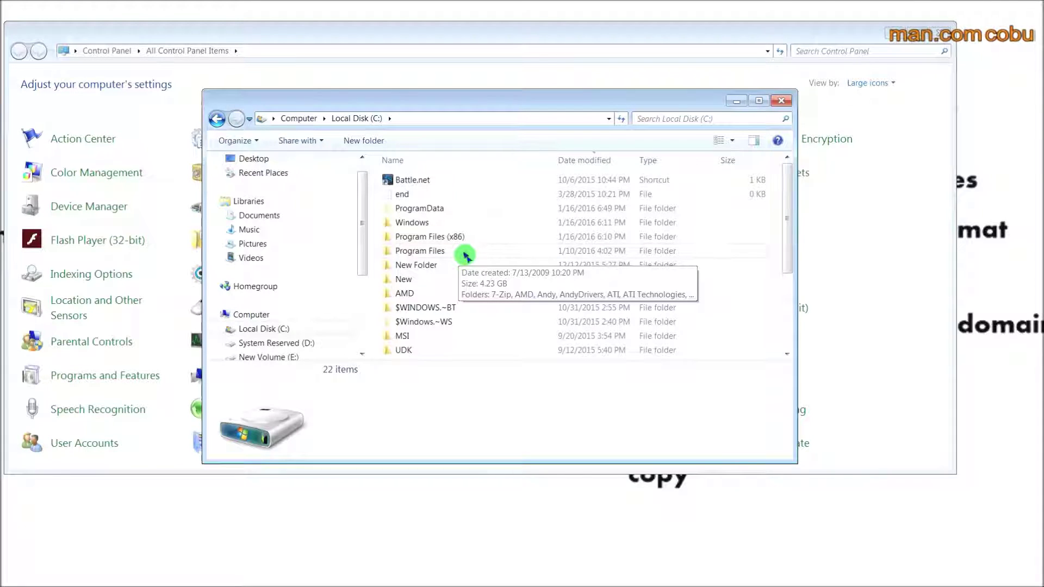
Step: Browse to Program Files (x86)\Java\jre1.8.0_45\bin and select the javacpl application
double_click(472, 240)
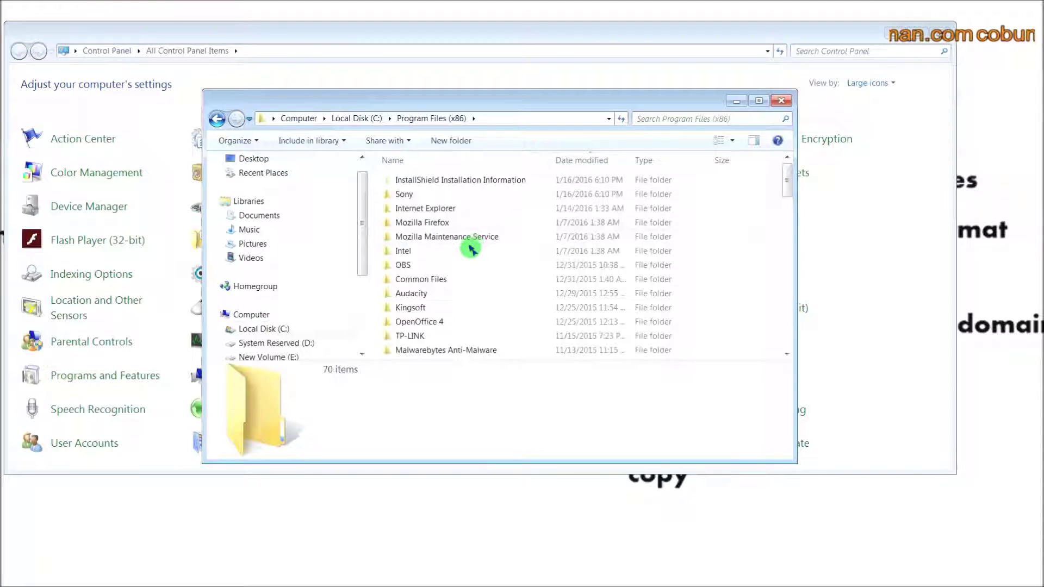
left_click(482, 313)
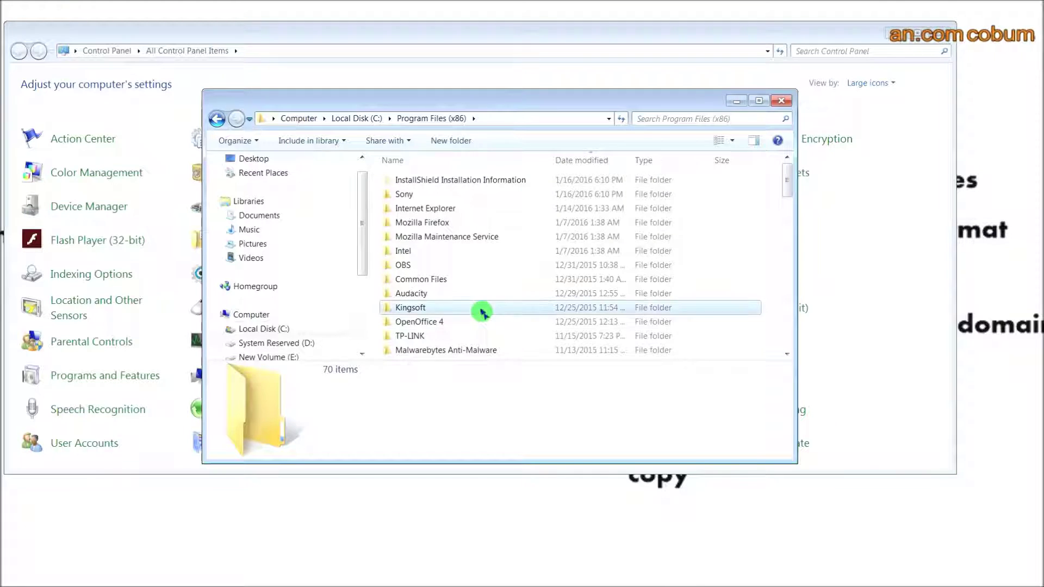
scroll(482, 313, "down", 6)
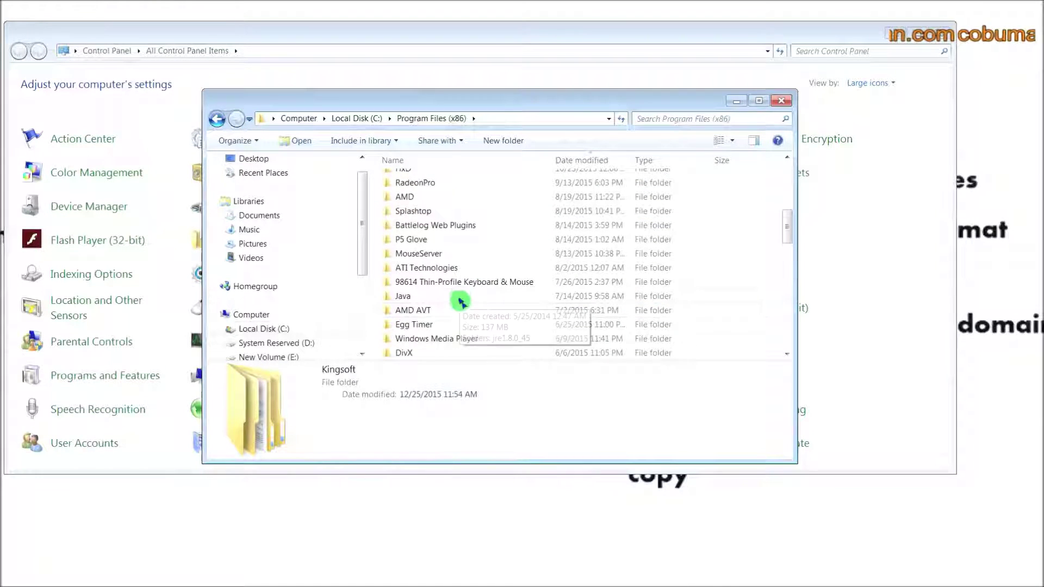
double_click(457, 296)
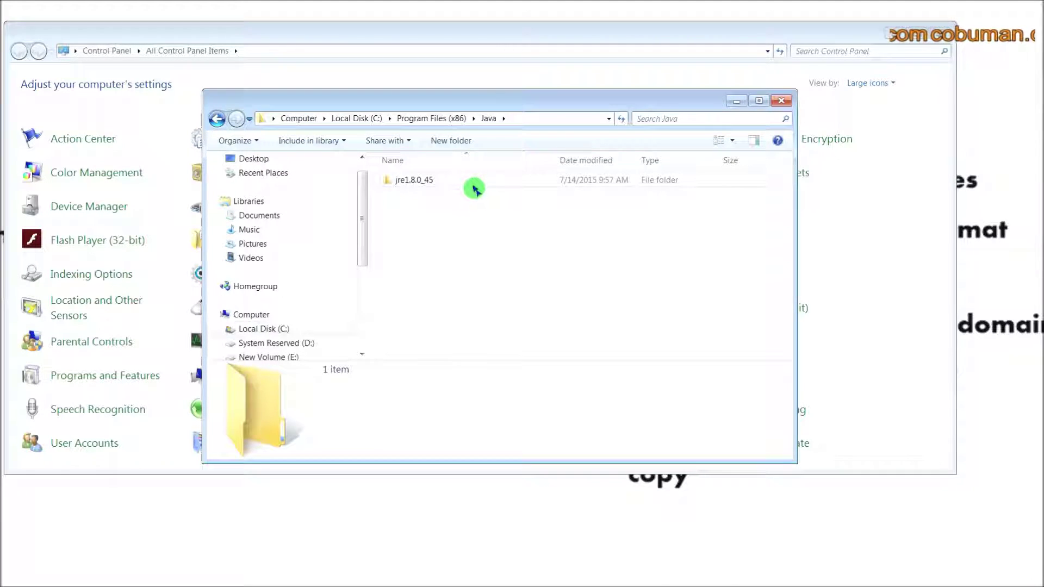
double_click(473, 185)
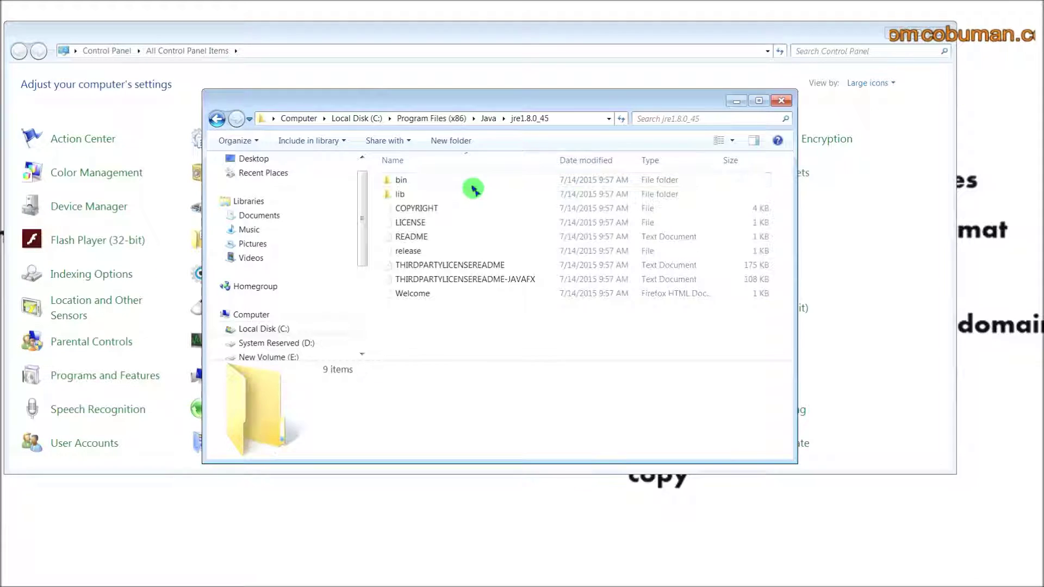
double_click(473, 184)
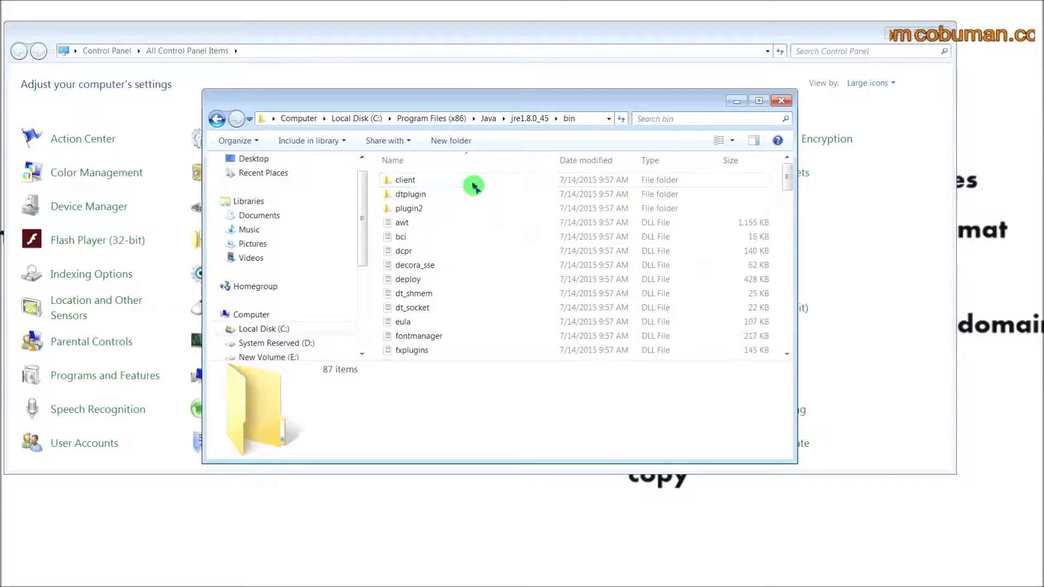
left_click(466, 302)
scroll(466, 303, "down", 6)
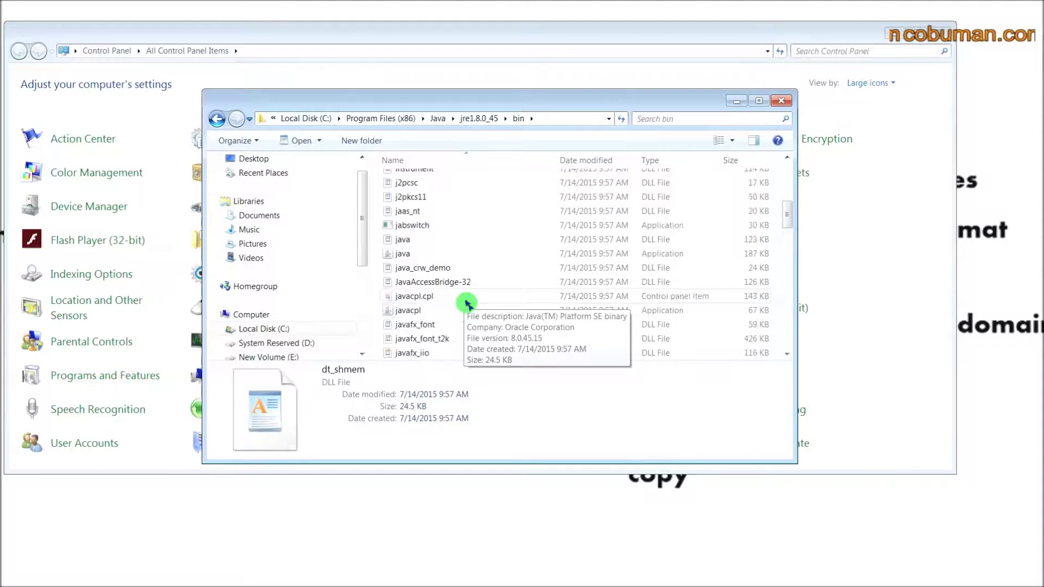
left_click(452, 314)
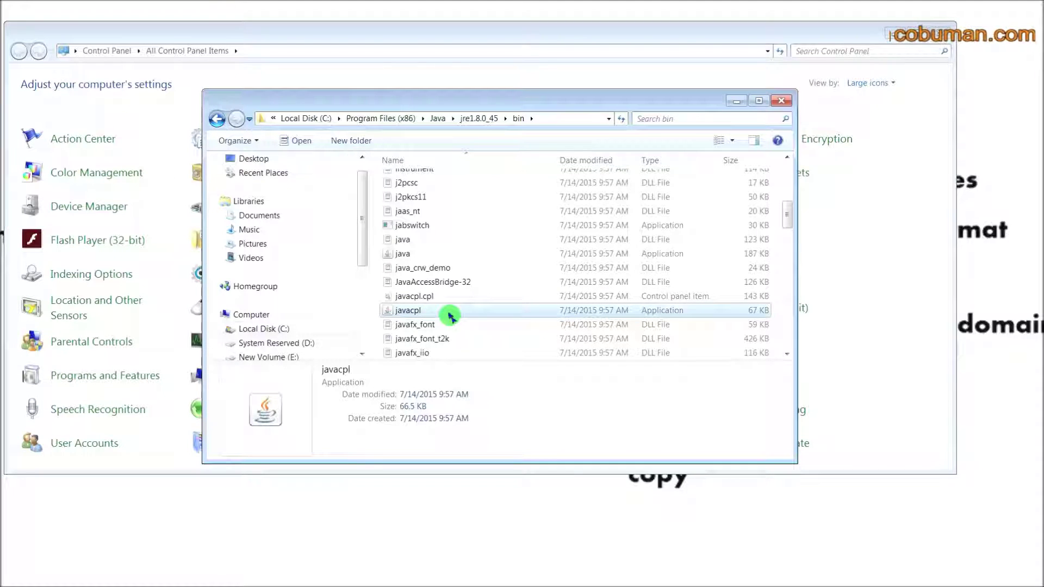
Step: Return to the Java Control Panel over the Control Panel window and review its Security and General settings
left_click(666, 36)
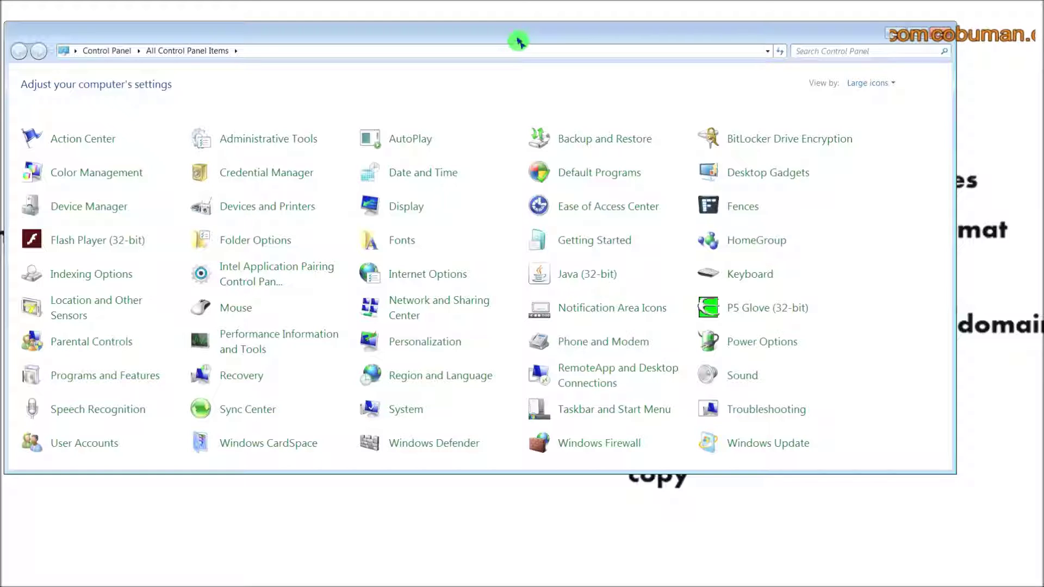
left_click_drag(518, 42, 547, 74)
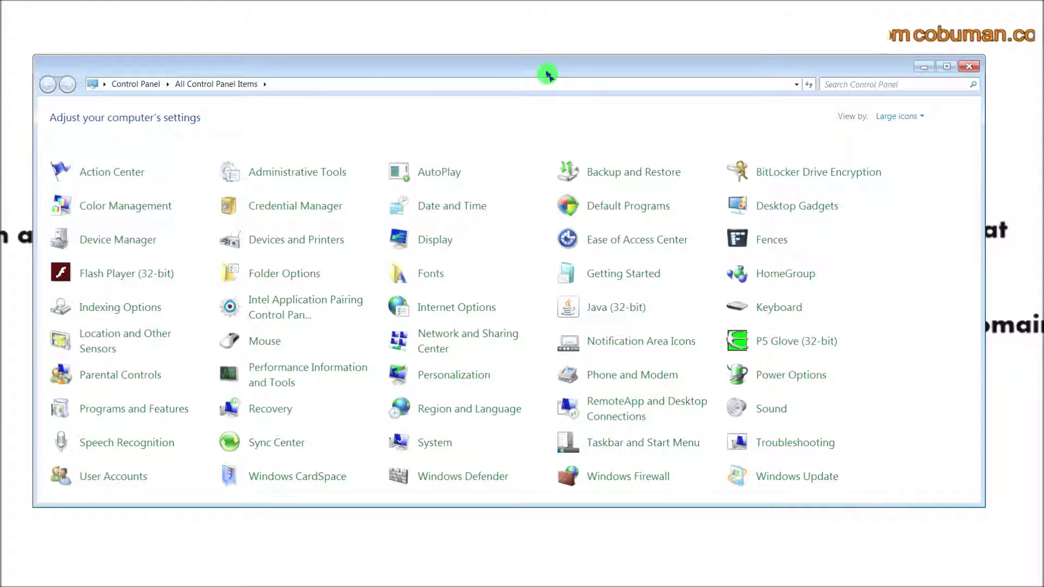
left_click_drag(544, 72, 536, 55)
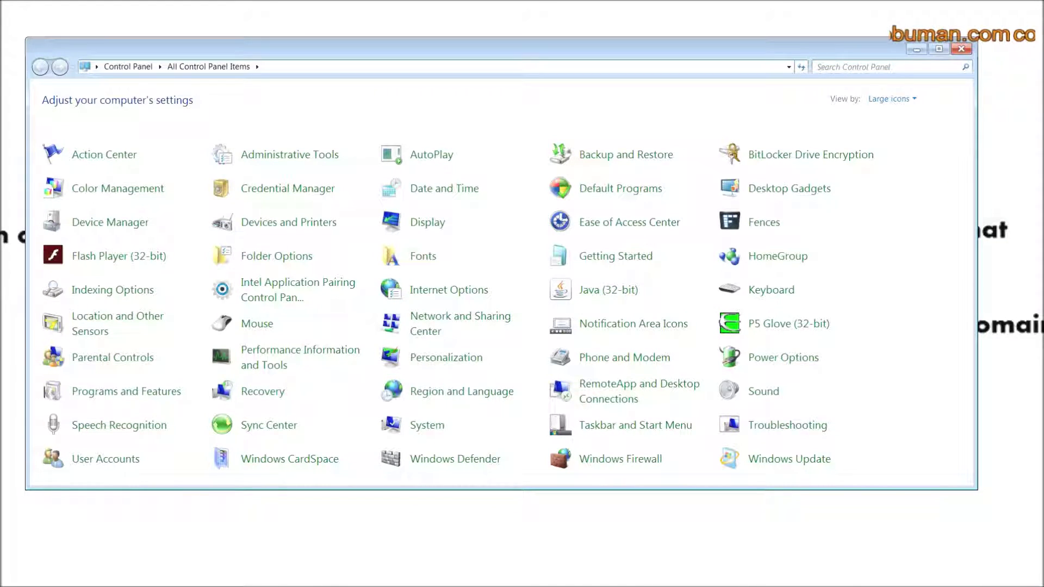
left_click_drag(359, 90, 382, 110)
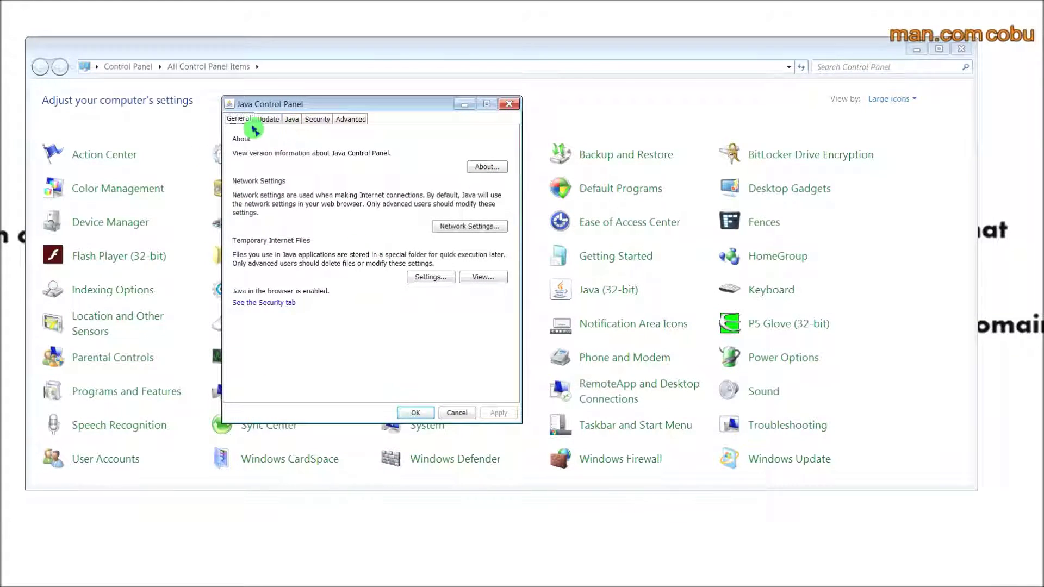
left_click(314, 120)
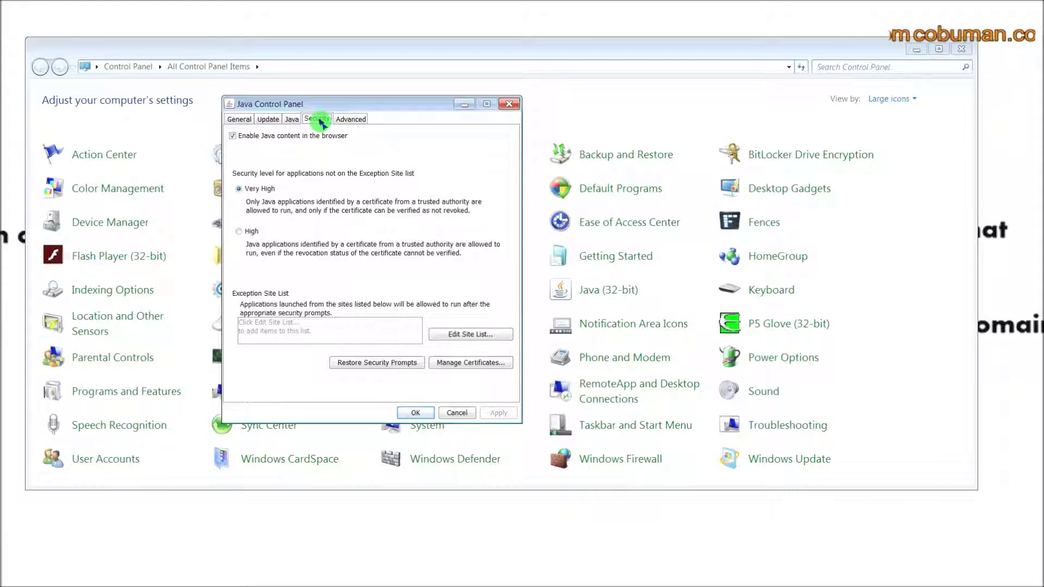
left_click(239, 119)
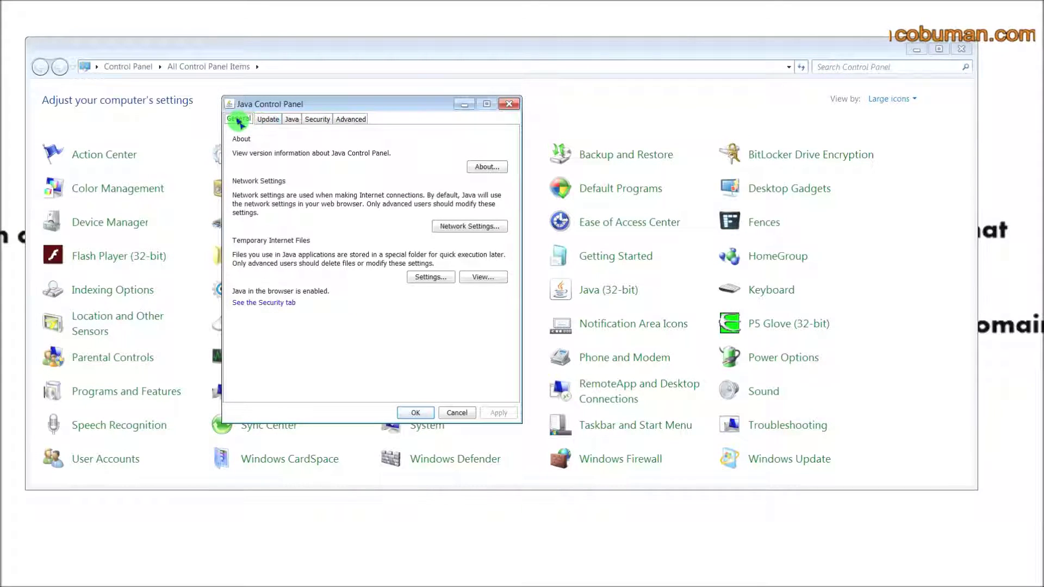
Step: Disable Java content in the browser in the Java security settings, apply the change and dismiss the notice
left_click(318, 123)
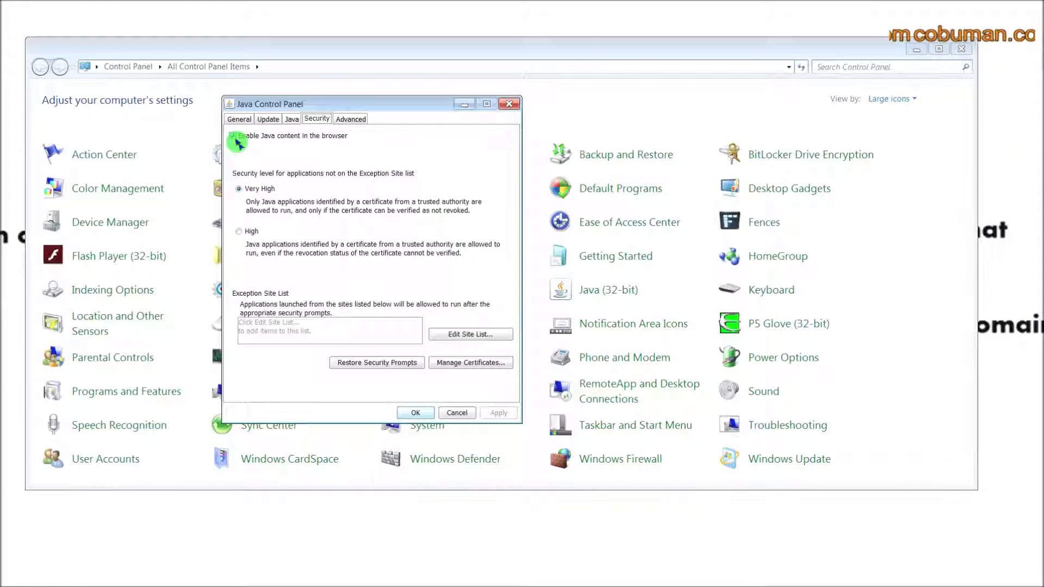
left_click(232, 136)
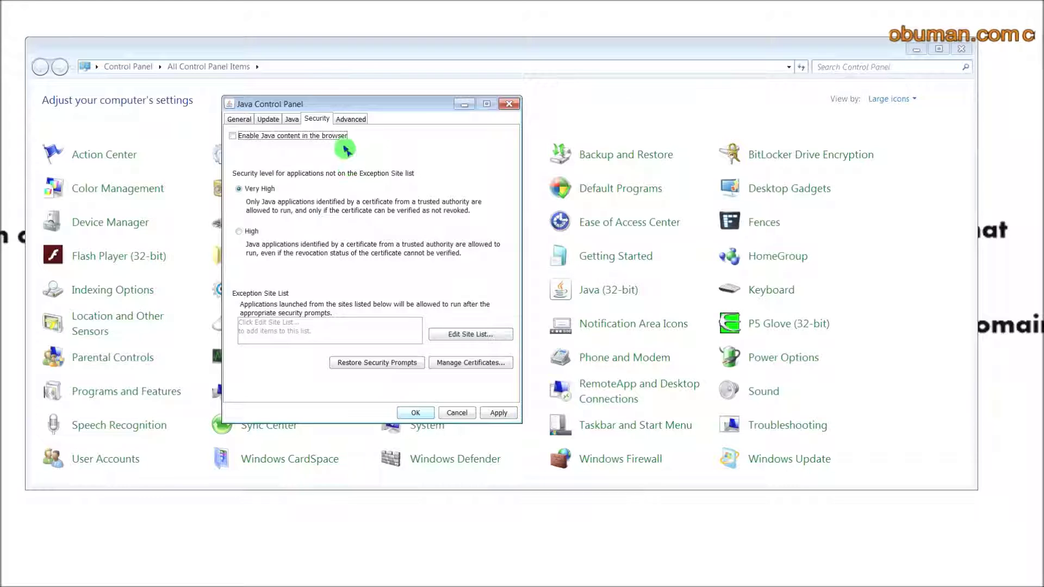
left_click(498, 415)
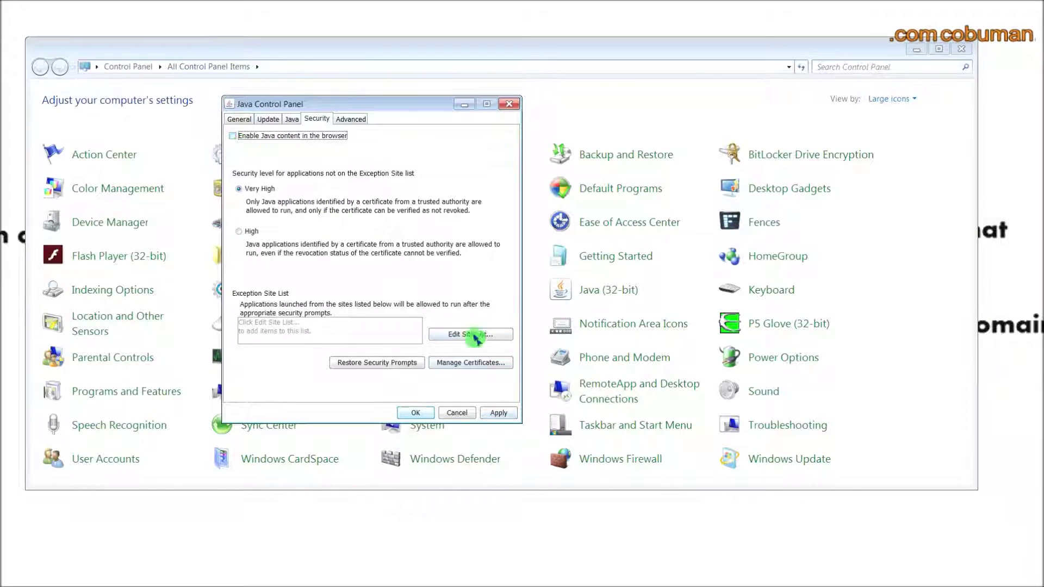
left_click(495, 413)
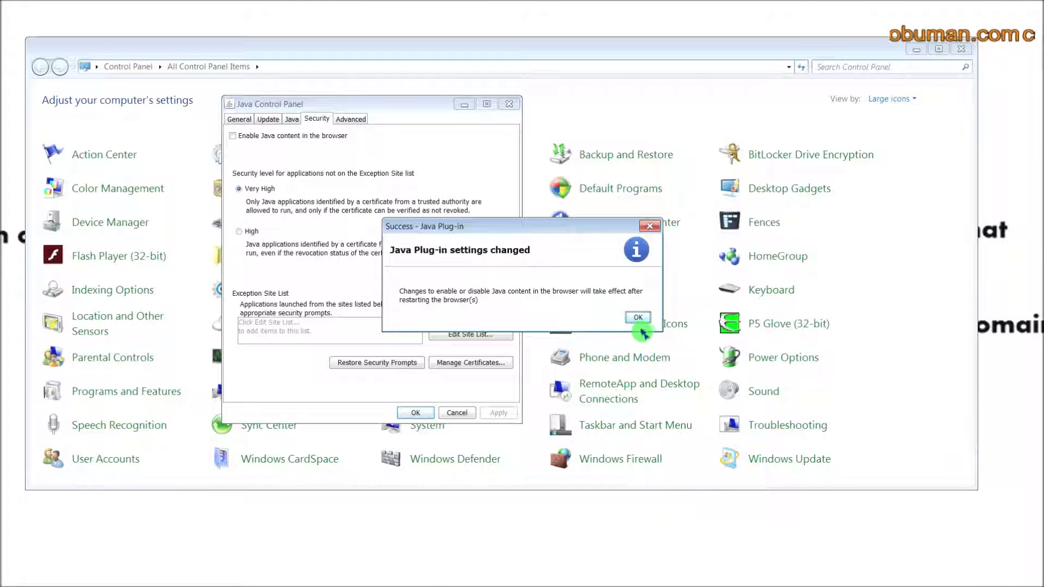
left_click_drag(575, 229, 461, 185)
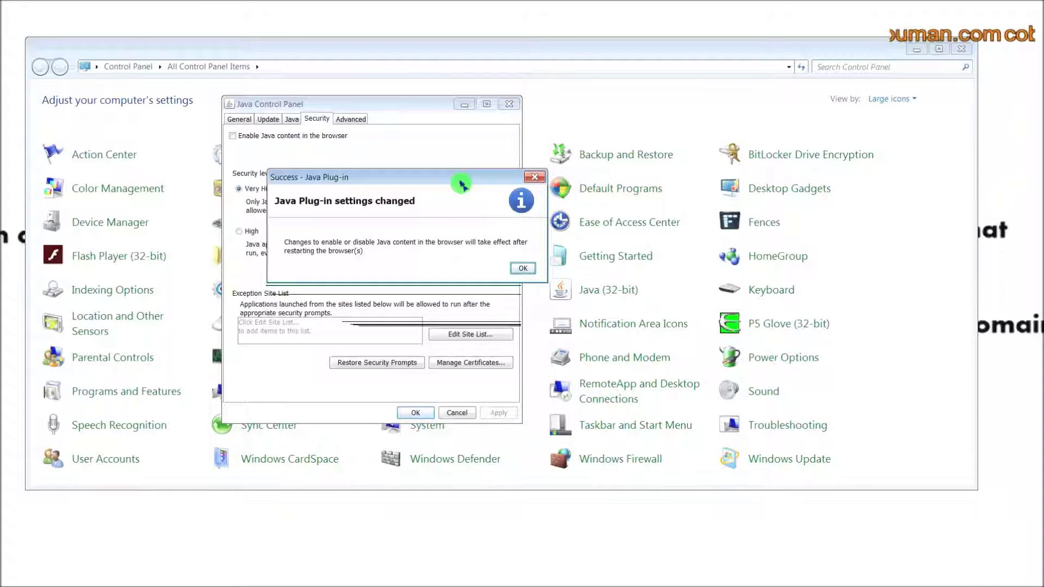
left_click(523, 269)
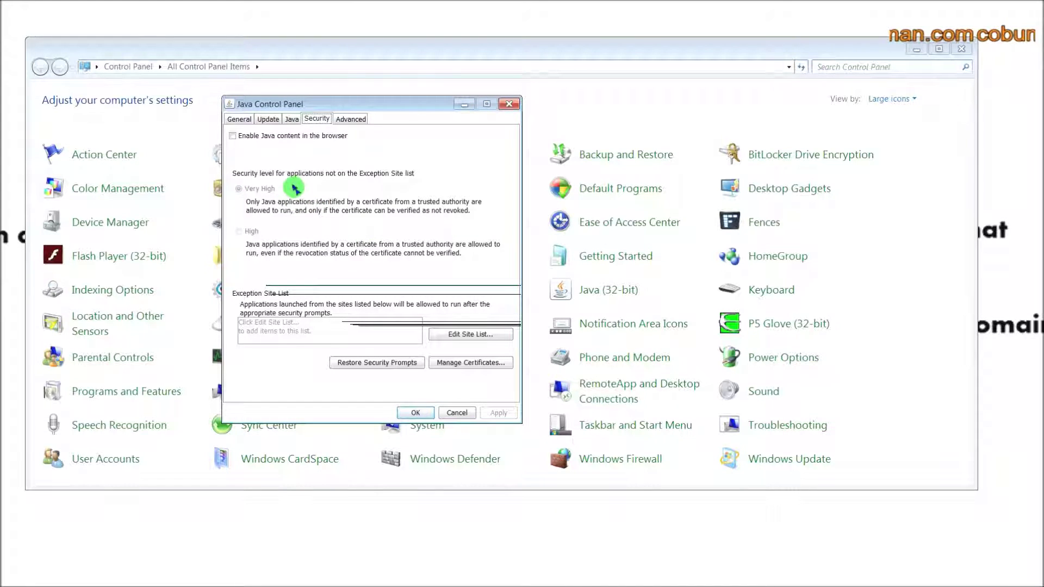
Step: Enable Java content in the browser again, apply the change and close the Java Control Panel
left_click(245, 140)
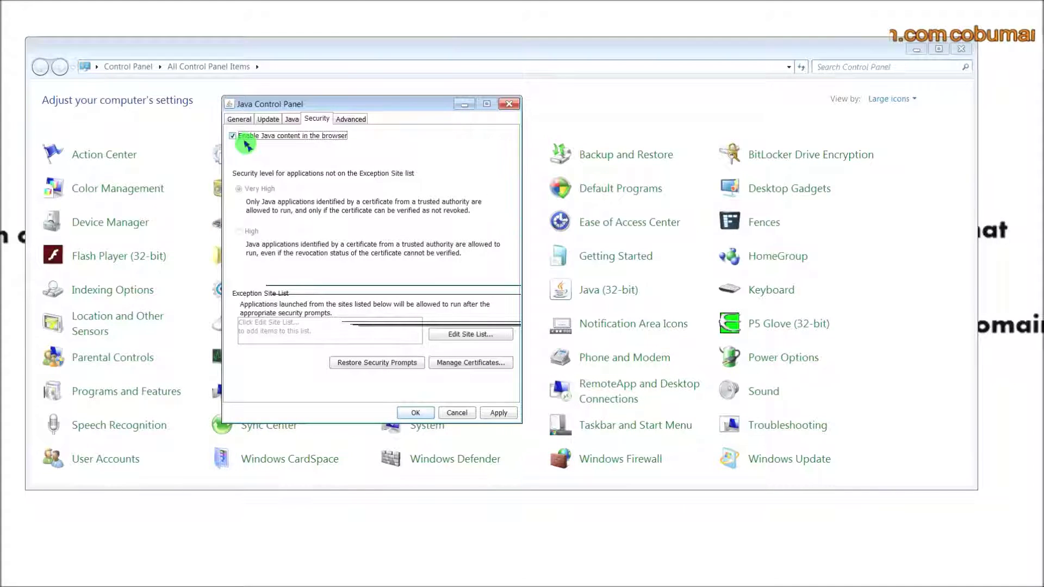
left_click(499, 413)
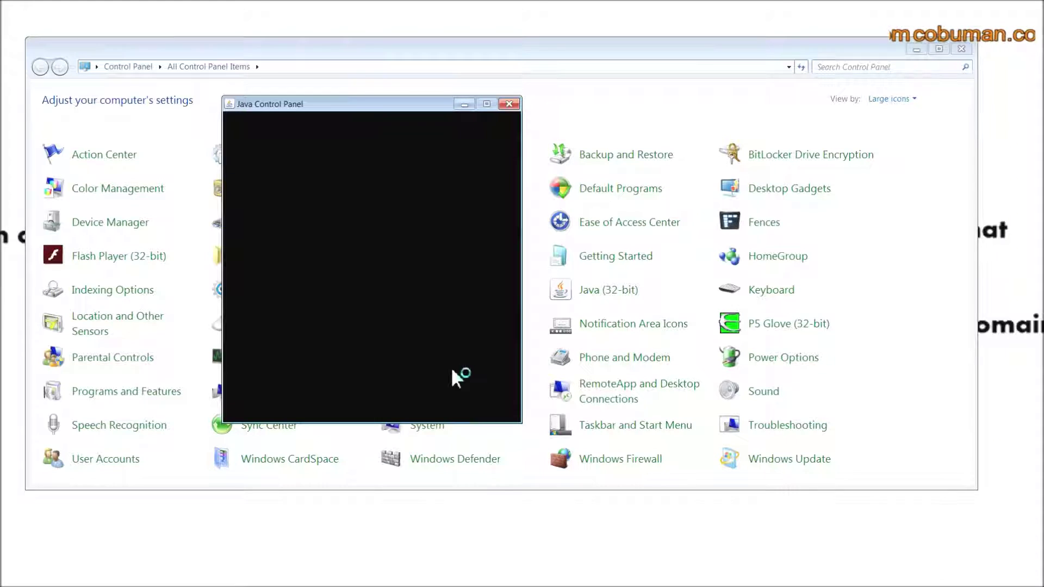
left_click(398, 383)
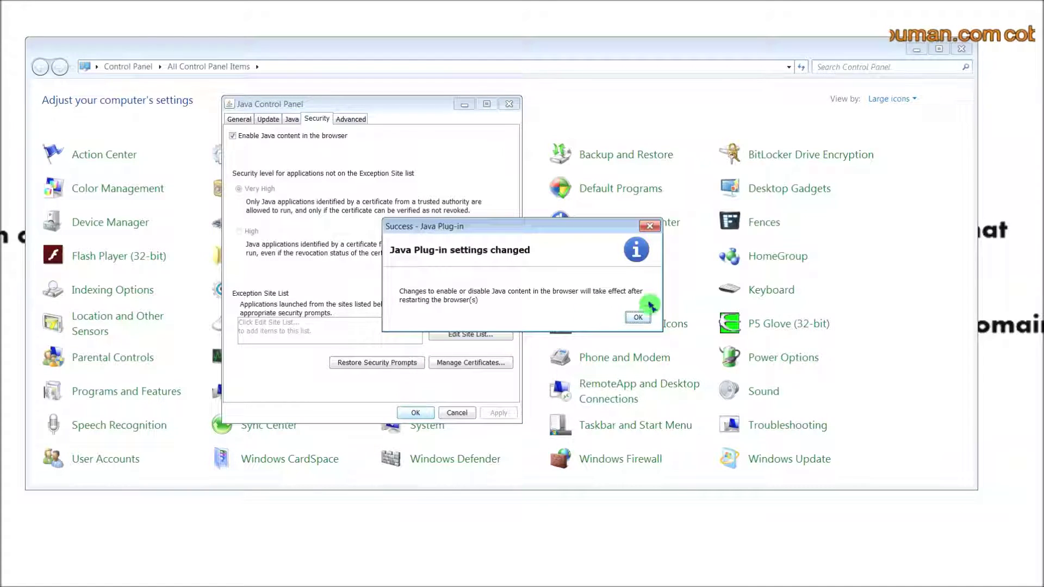
left_click(637, 318)
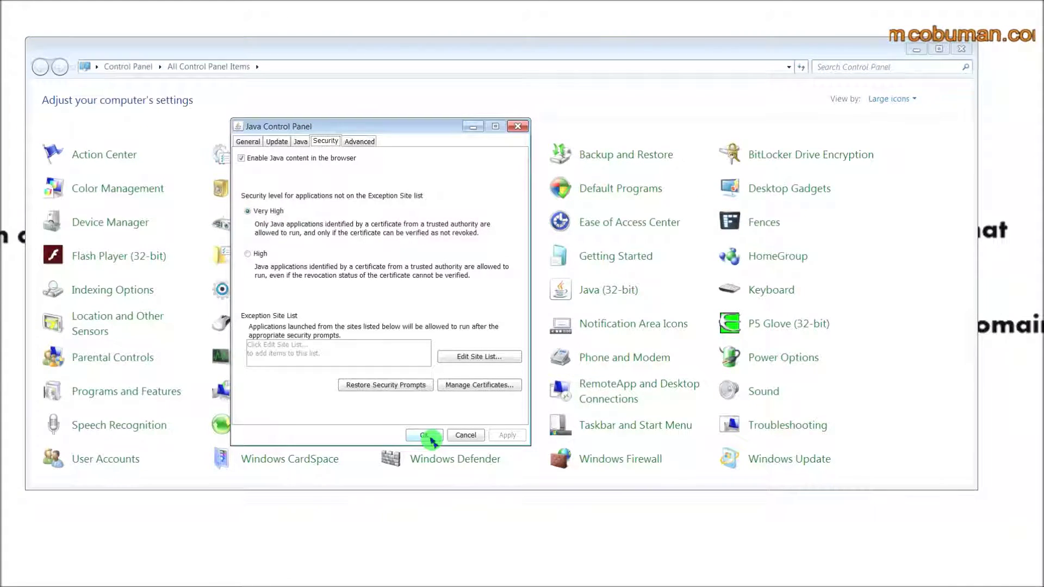
left_click(428, 436)
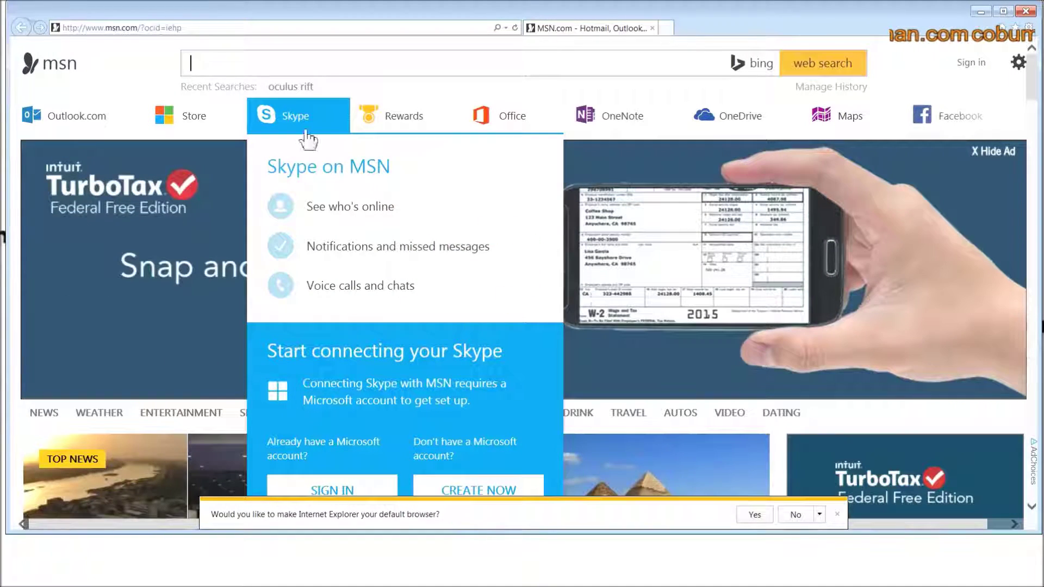
mouse_move(407, 117)
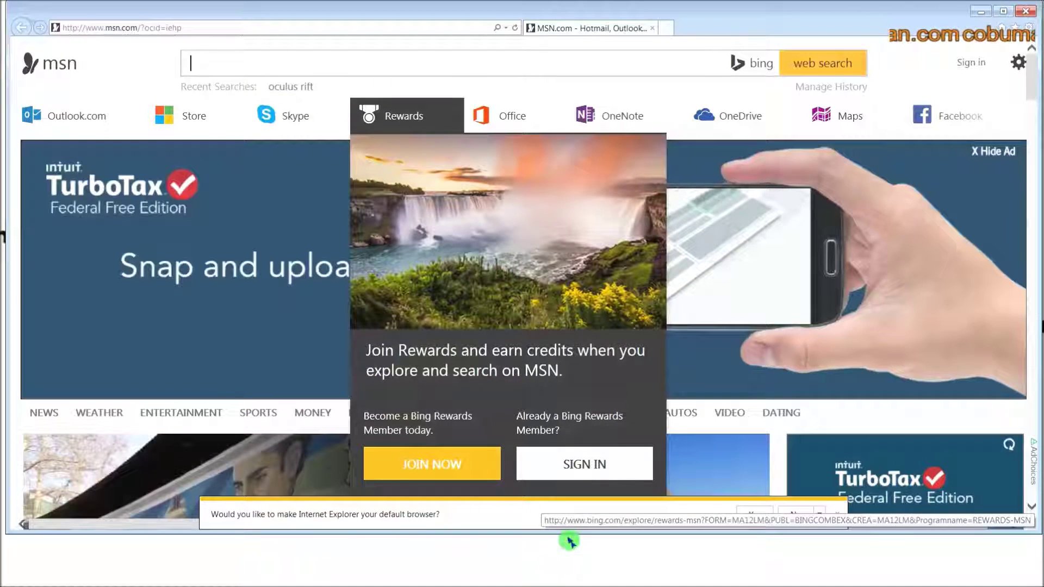
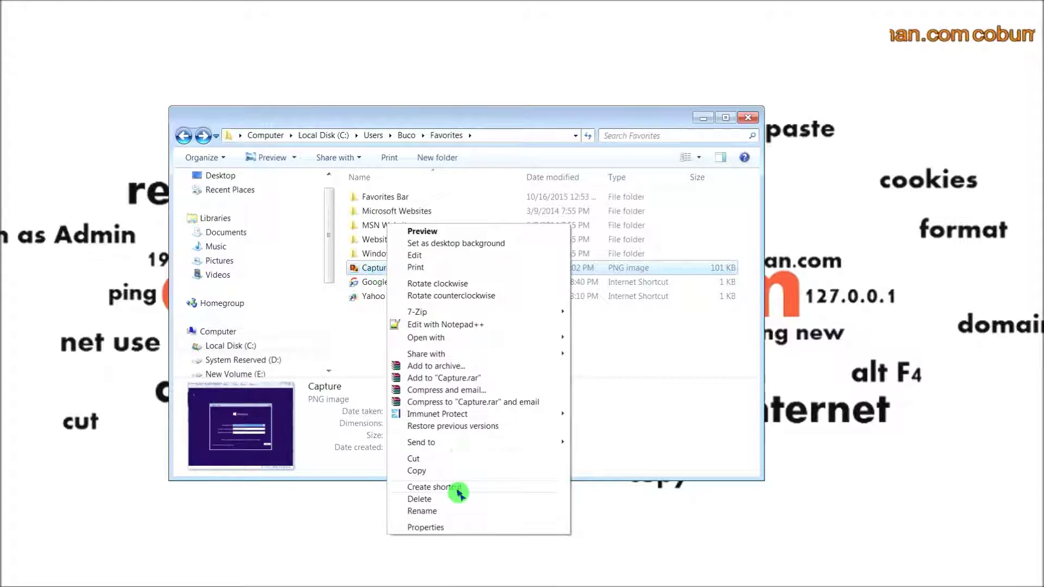
Step: Open the properties of the Capture PNG file and browse for a different program to open it with
left_click(438, 528)
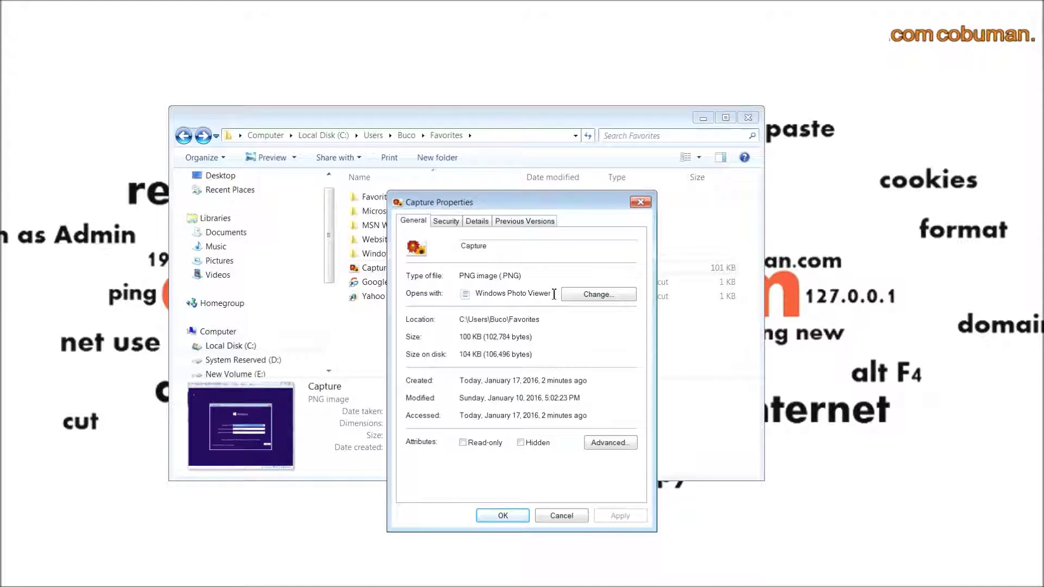
left_click(596, 299)
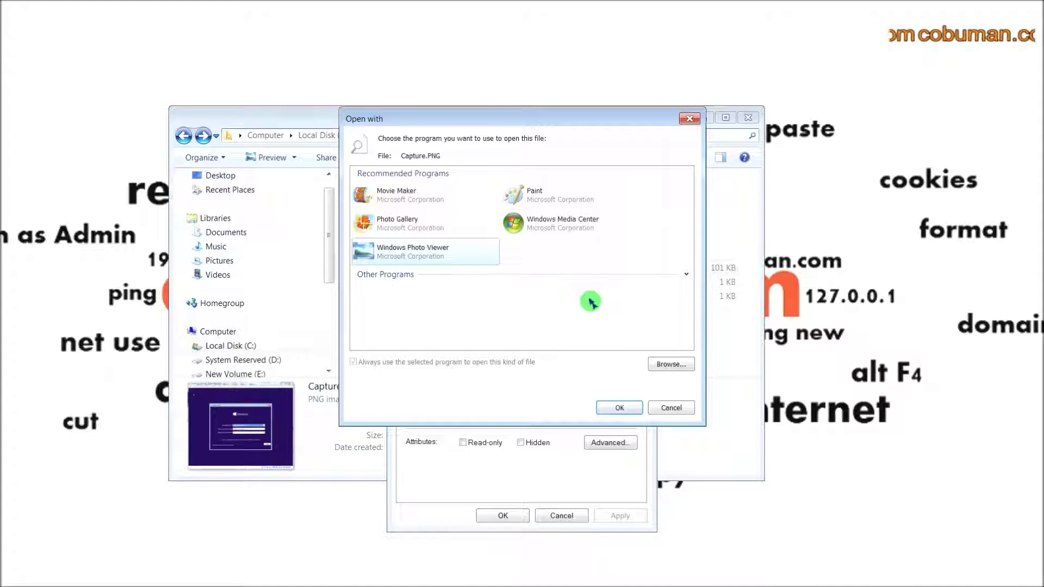
left_click(672, 368)
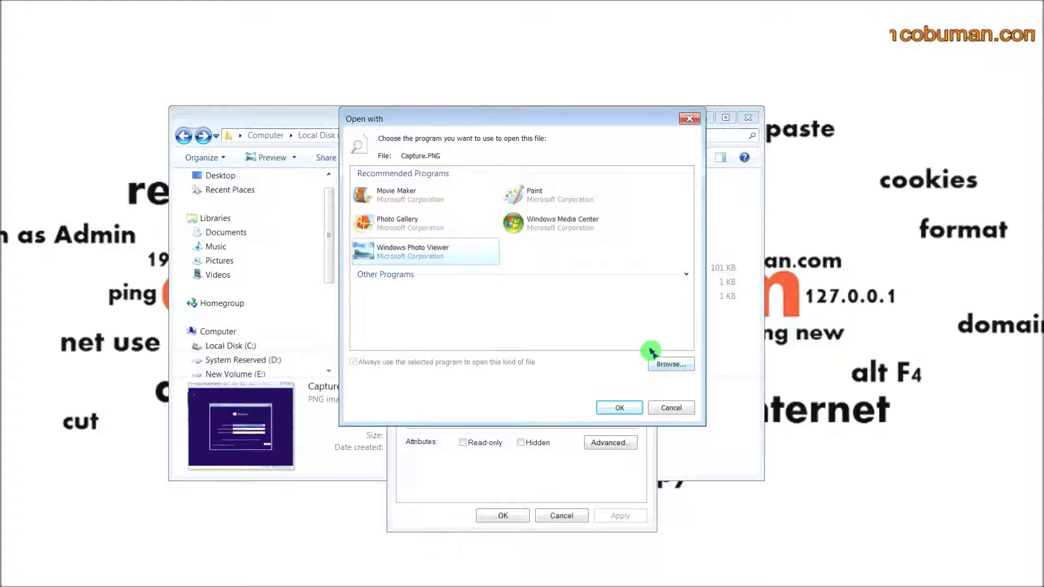
left_click(666, 373)
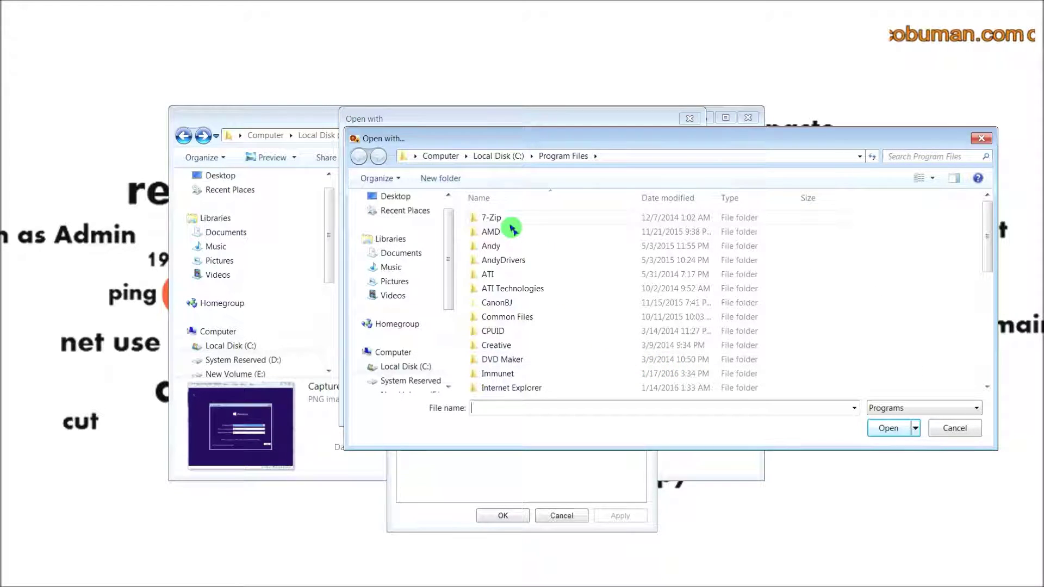
Step: Go up to Local Disk (C:) and open the Program Files (x86) folder
left_click(509, 158)
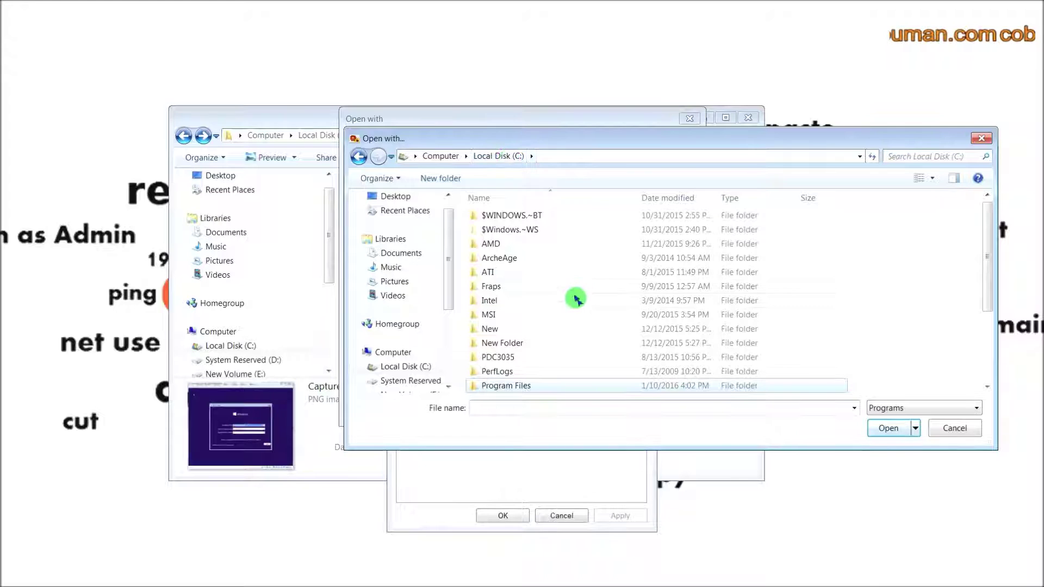
left_click(559, 357)
scroll(559, 354, "down", 1)
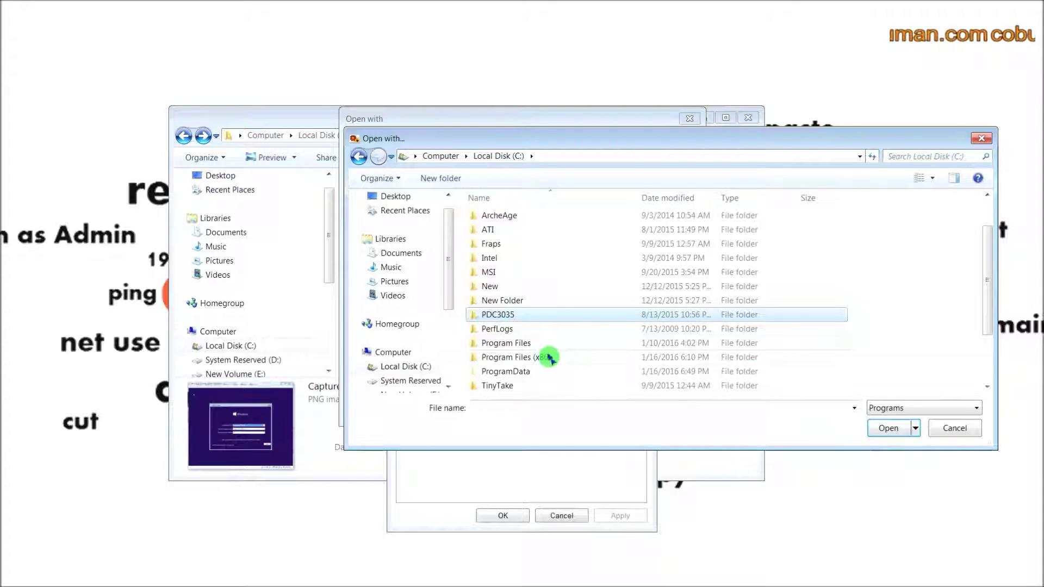
double_click(549, 357)
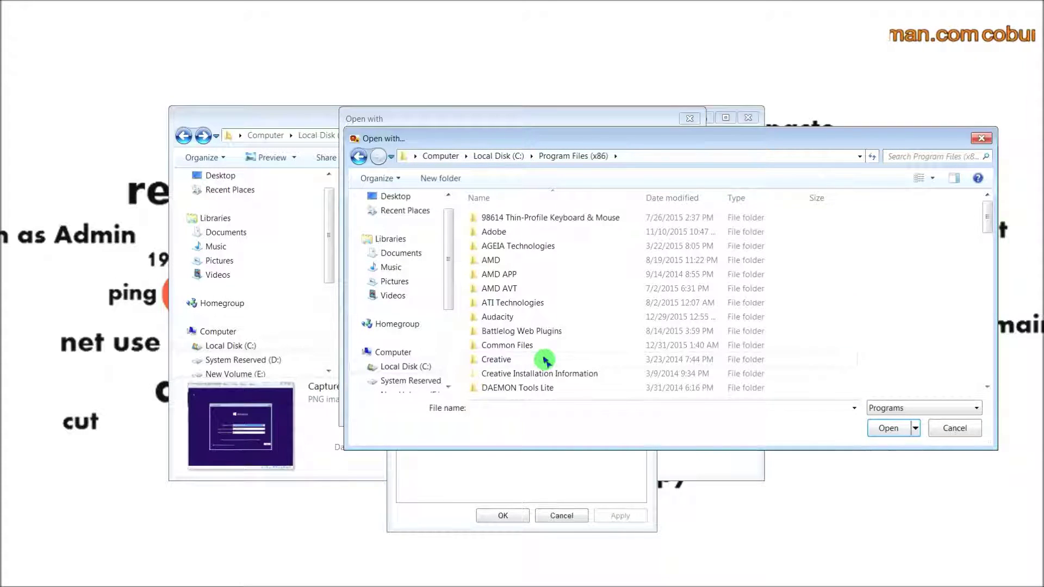
Step: Find the Java folder and open its jre1.8.0_45\bin subfolder
scroll(544, 360, "down", 3)
scroll(544, 360, "down", 8)
scroll(544, 357, "down", 6)
scroll(544, 357, "up", 4)
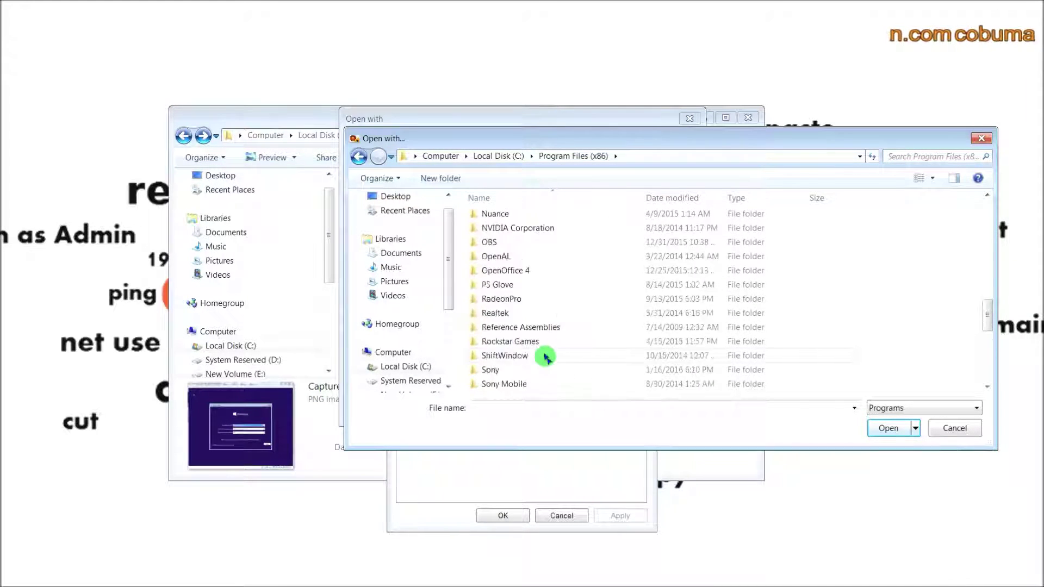
scroll(544, 357, "down", 6)
scroll(544, 357, "up", 15)
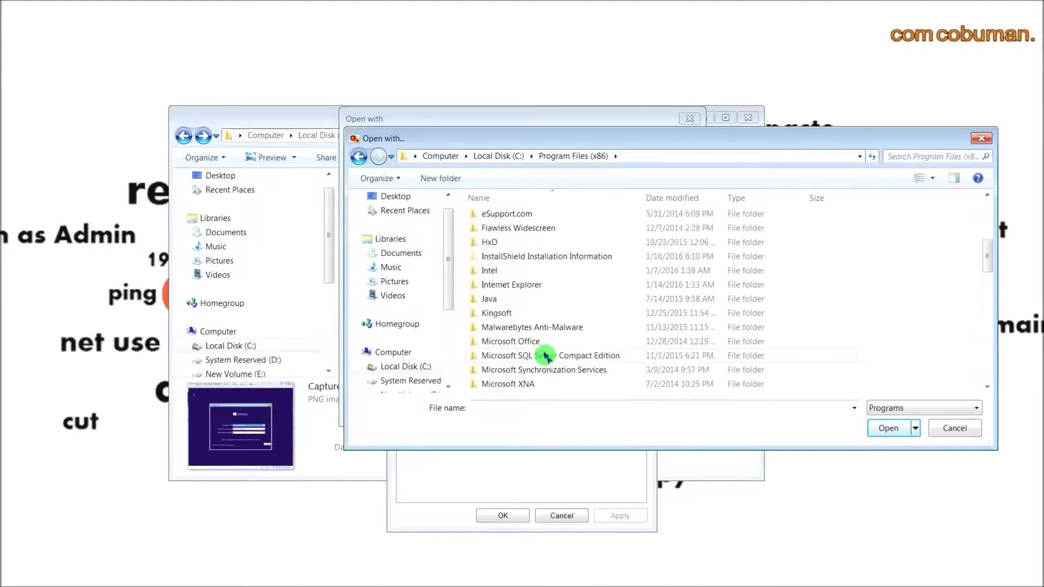
scroll(544, 357, "up", 1)
double_click(541, 341)
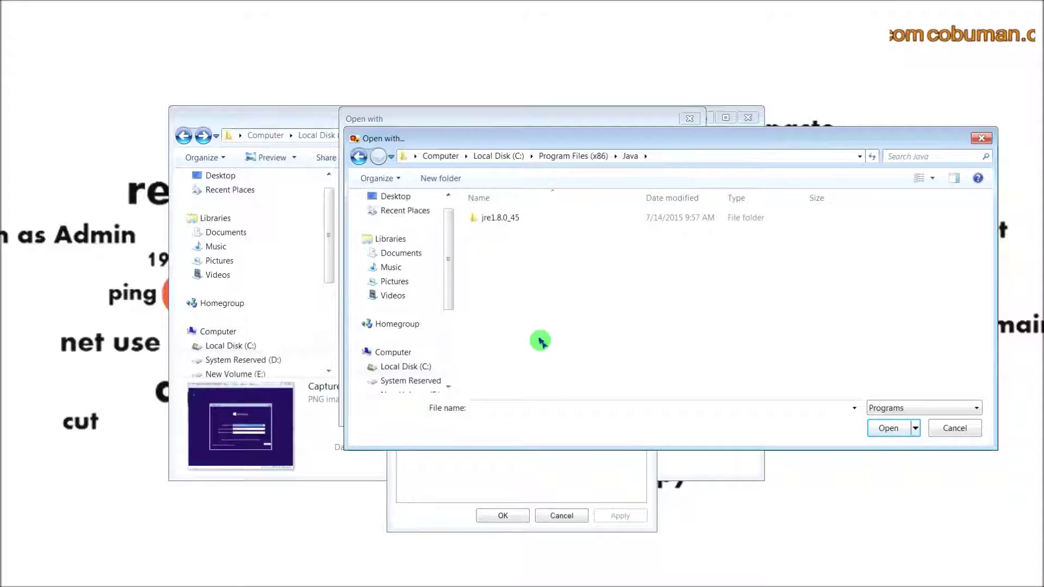
double_click(524, 220)
double_click(524, 220)
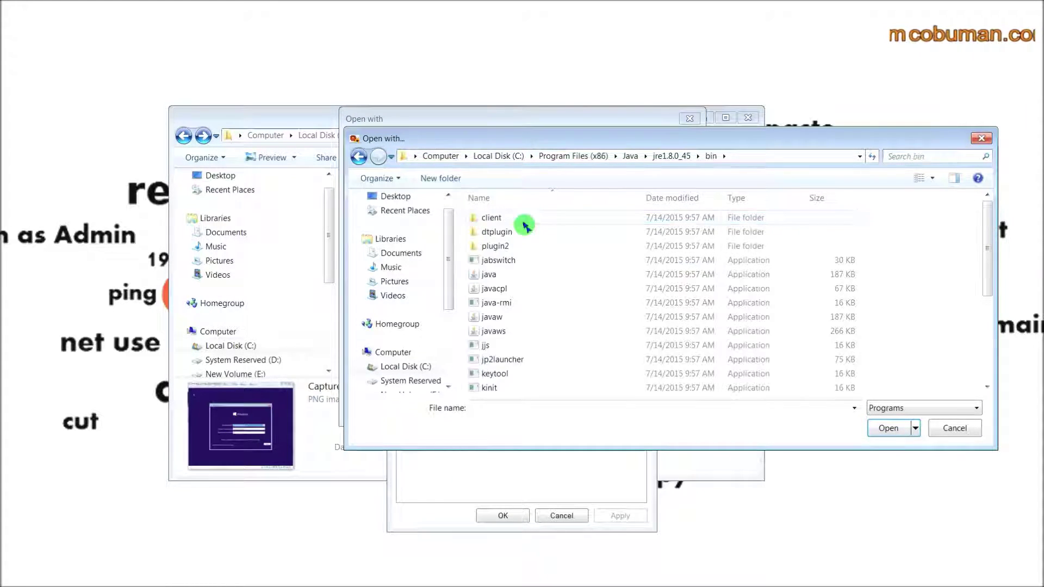
Step: Choose the javaws application as the program that opens Capture.PNG and confirm the choice
left_click(553, 294)
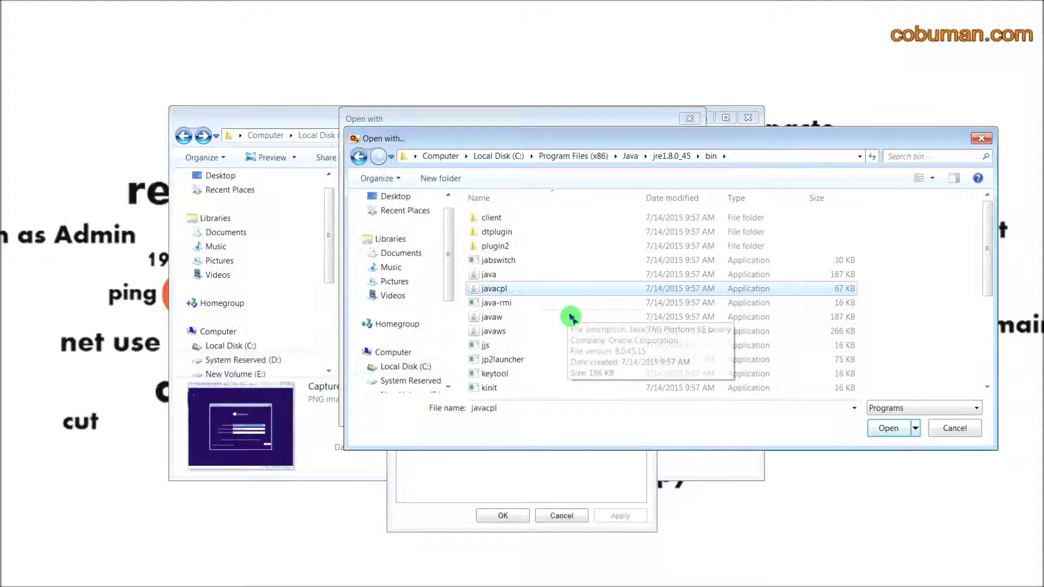
scroll(568, 315, "down", 1)
left_click(536, 305)
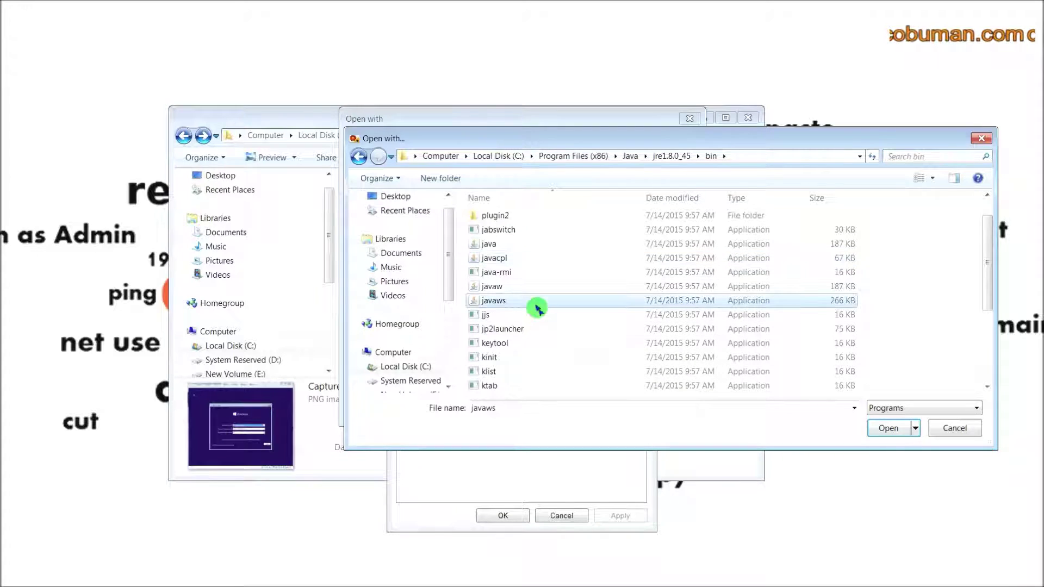
left_click(890, 430)
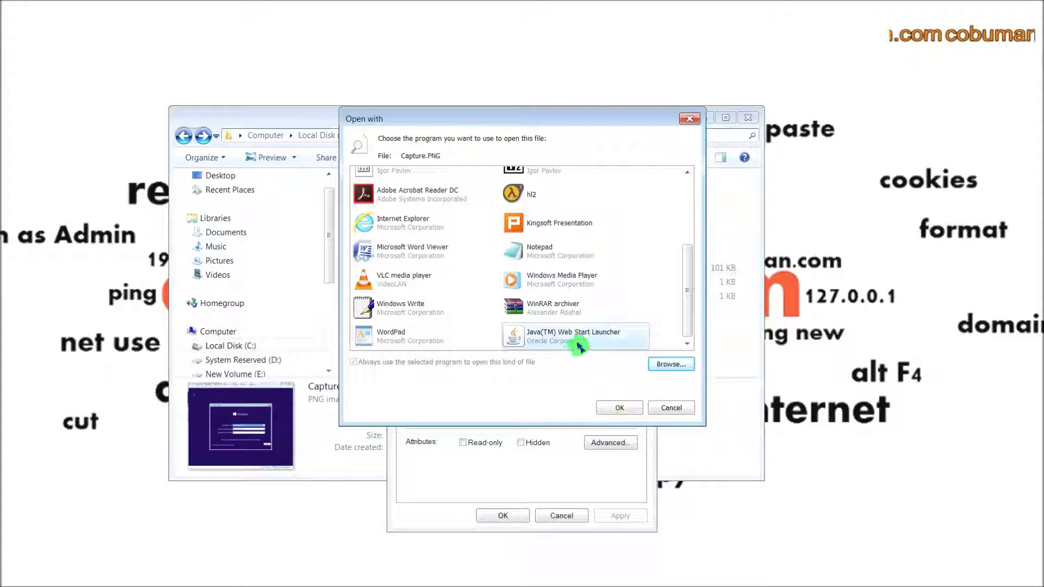
left_click(629, 414)
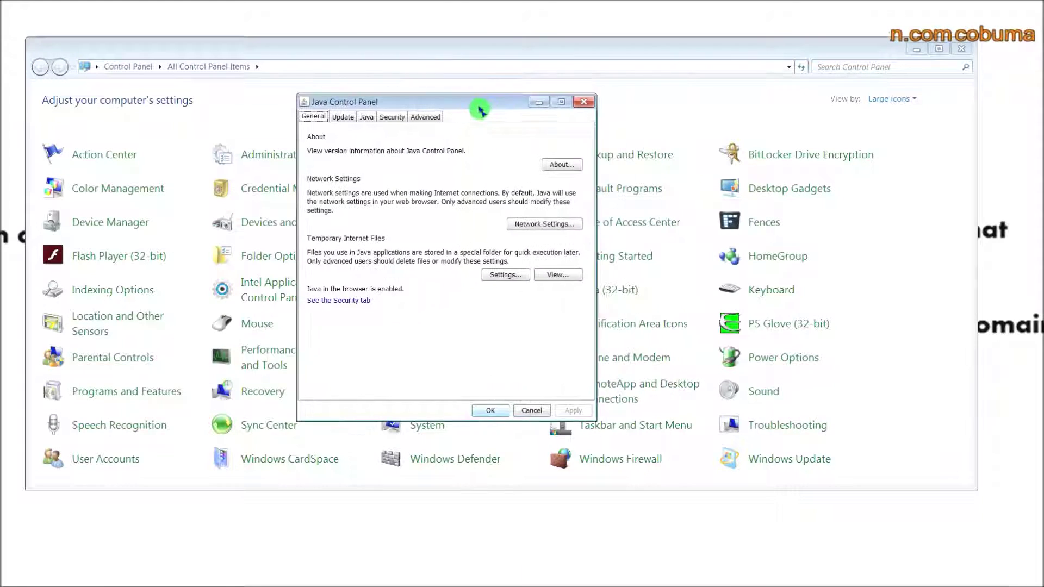
Step: View the temporary Java files in the Java Cache Viewer, select the cached resource, and close the viewer and the Java Control Panel
left_click_drag(477, 105, 482, 148)
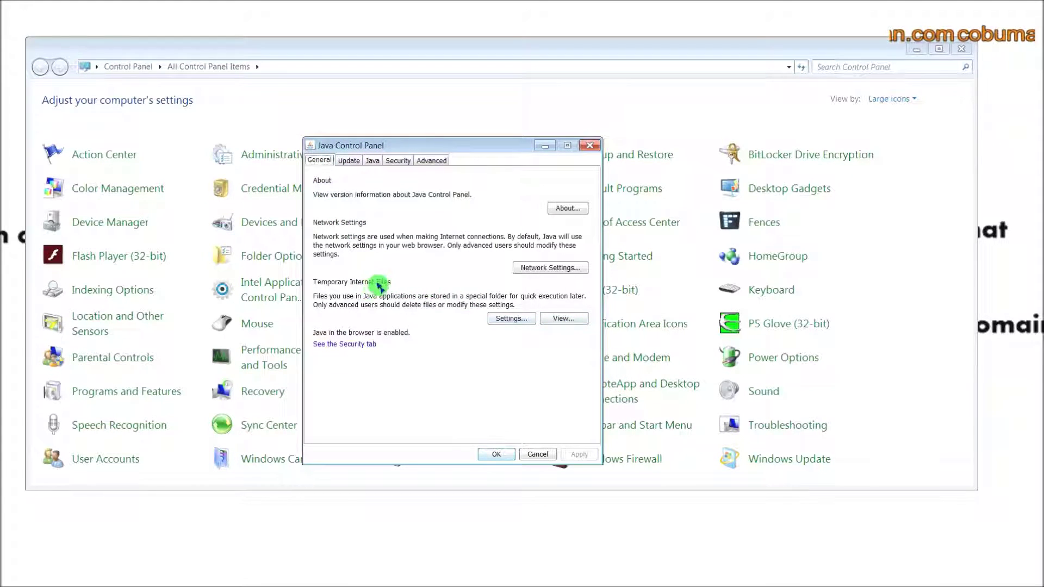
left_click(563, 324)
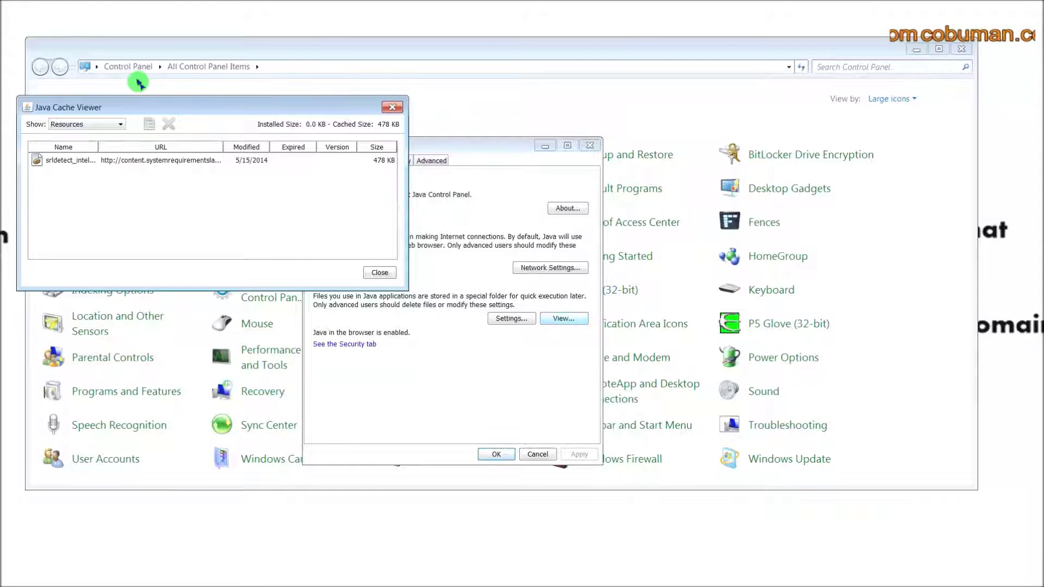
left_click_drag(210, 108, 414, 265)
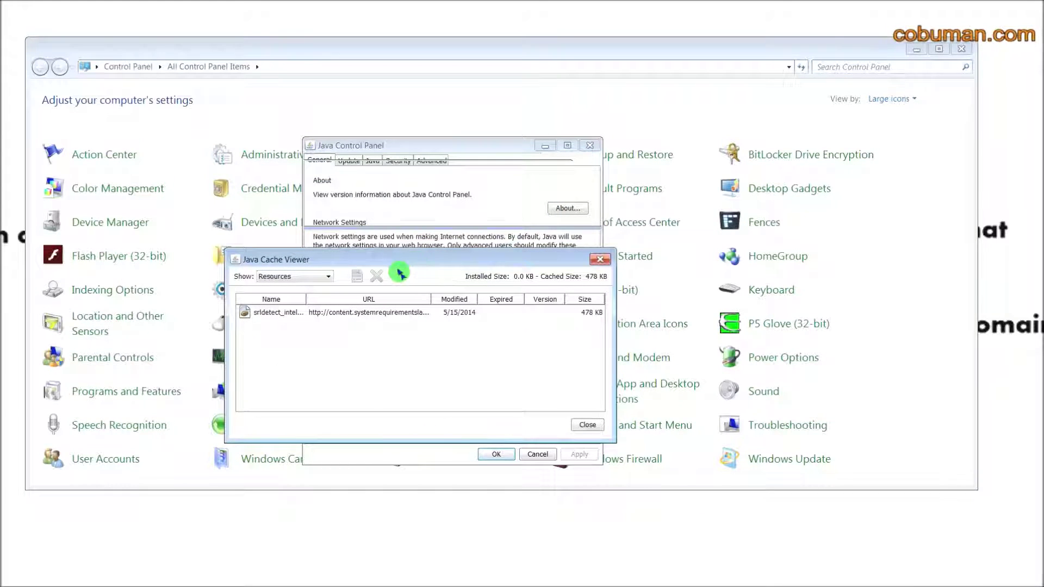
left_click(361, 317)
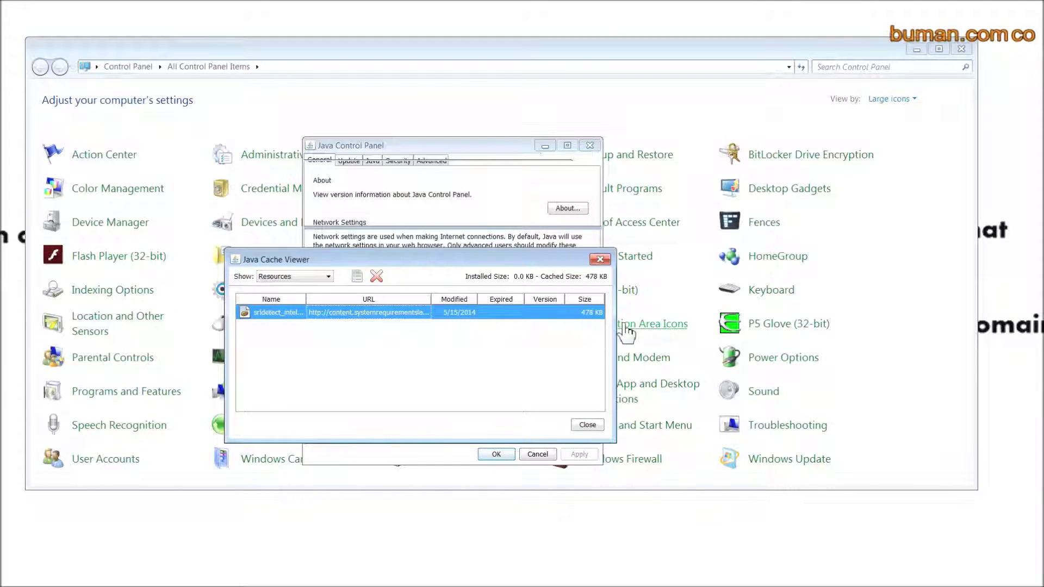
left_click_drag(613, 327, 651, 326)
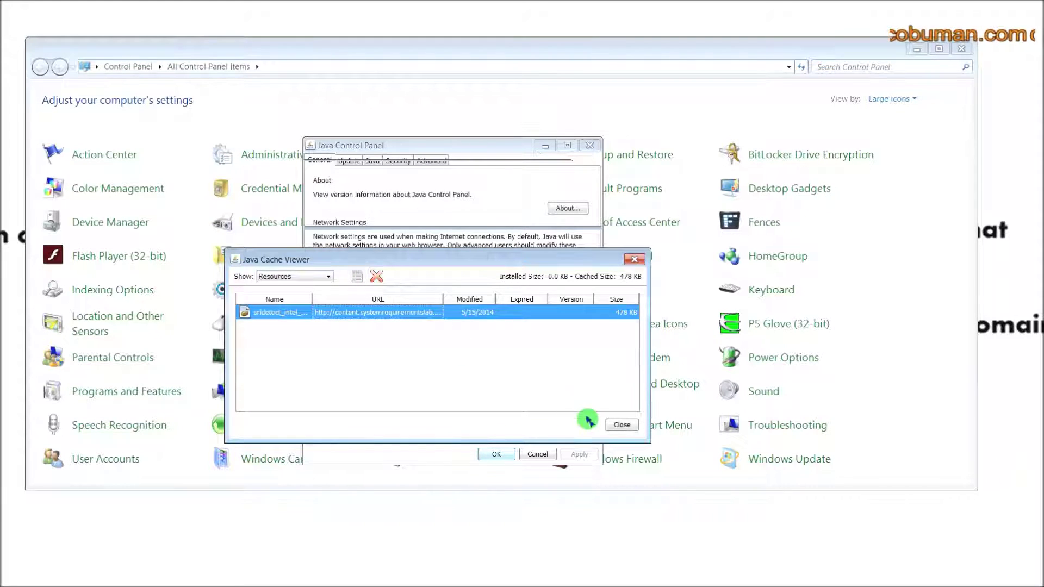
left_click(621, 424)
left_click(497, 455)
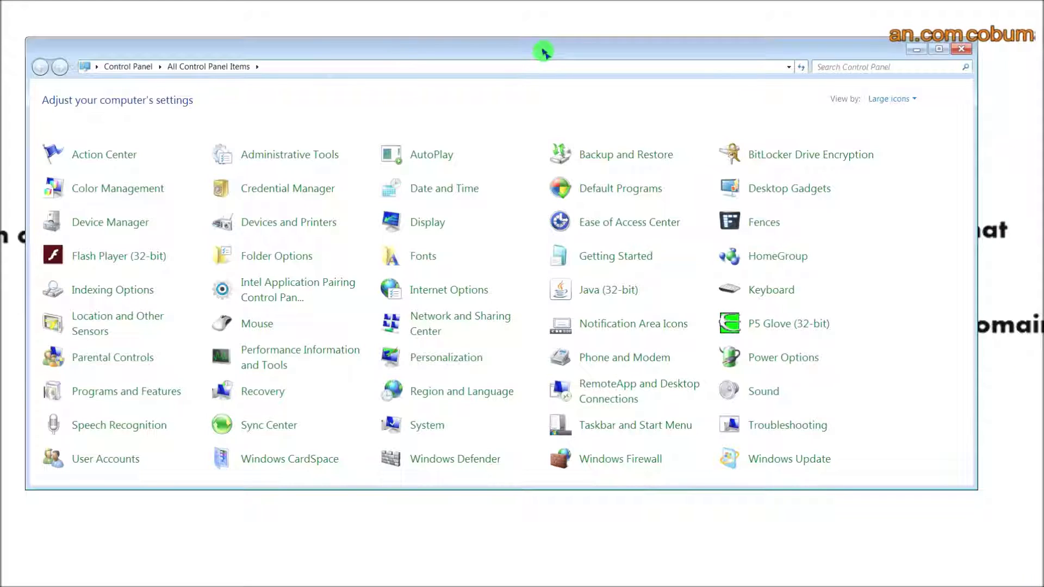
left_click_drag(543, 53, 536, 83)
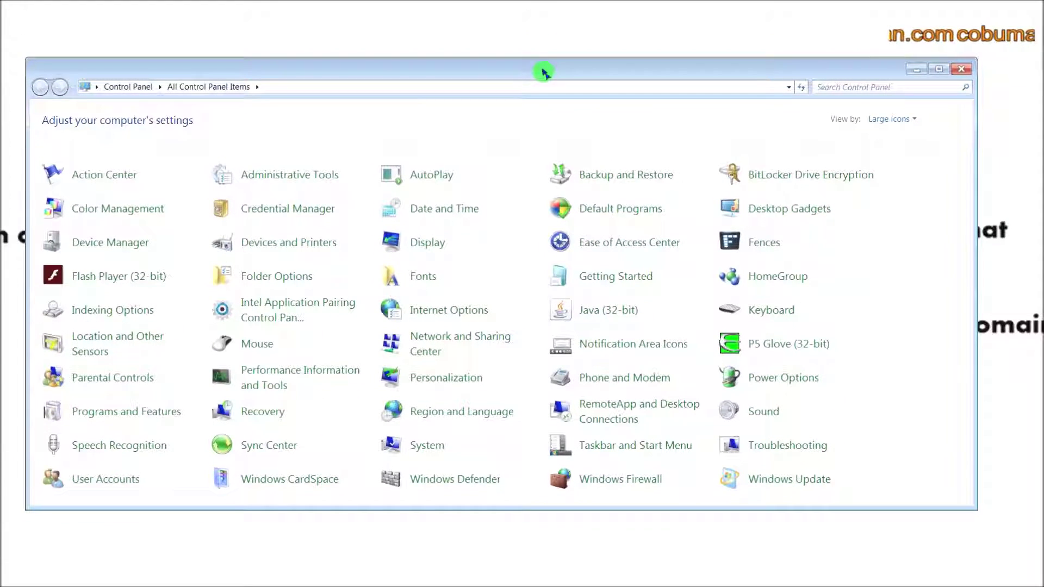
mouse_move(530, 77)
left_mouse_down()
mouse_move(527, 51)
mouse_move(536, 57)
left_mouse_up()
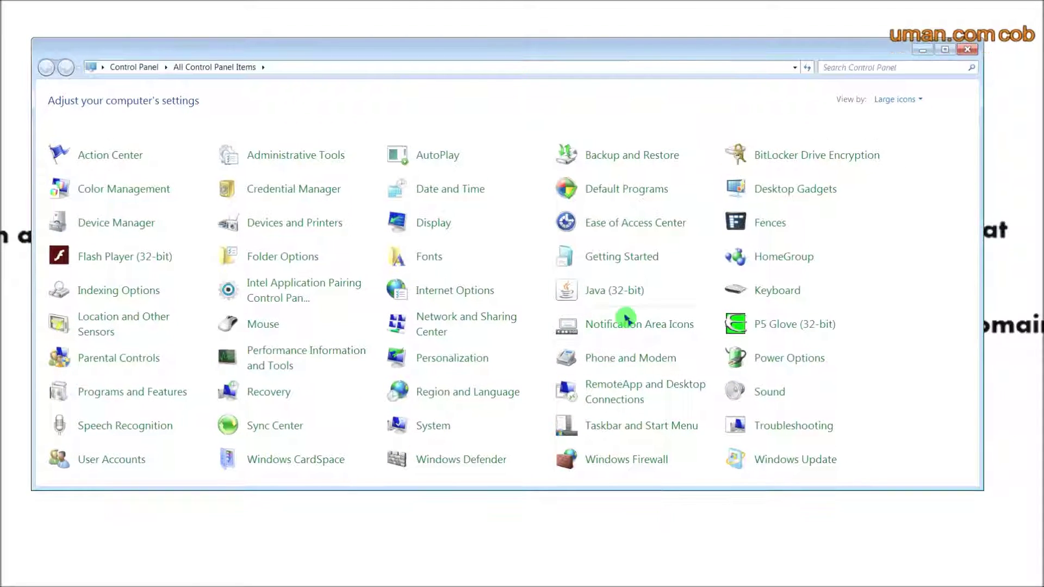